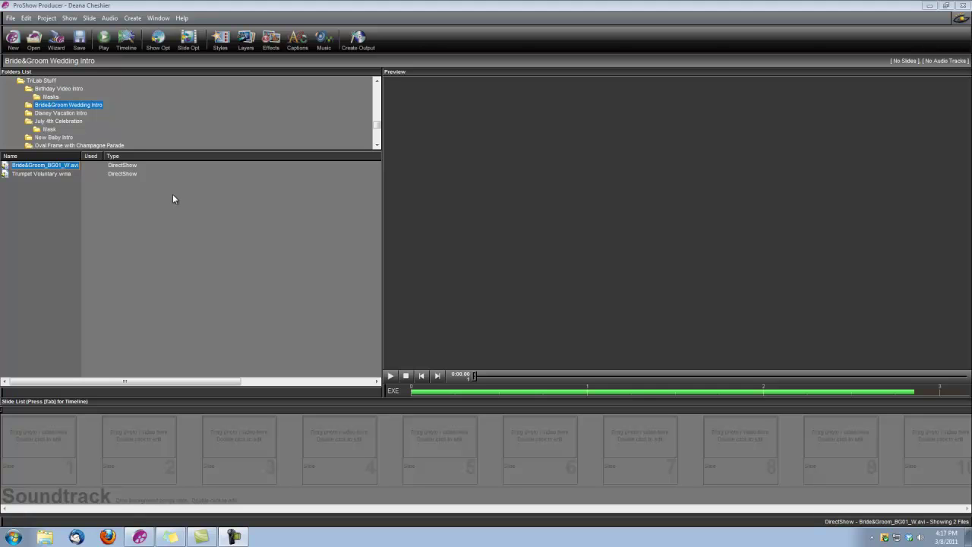
- Insert a blank black slide at the start of the show
left_click(158, 38)
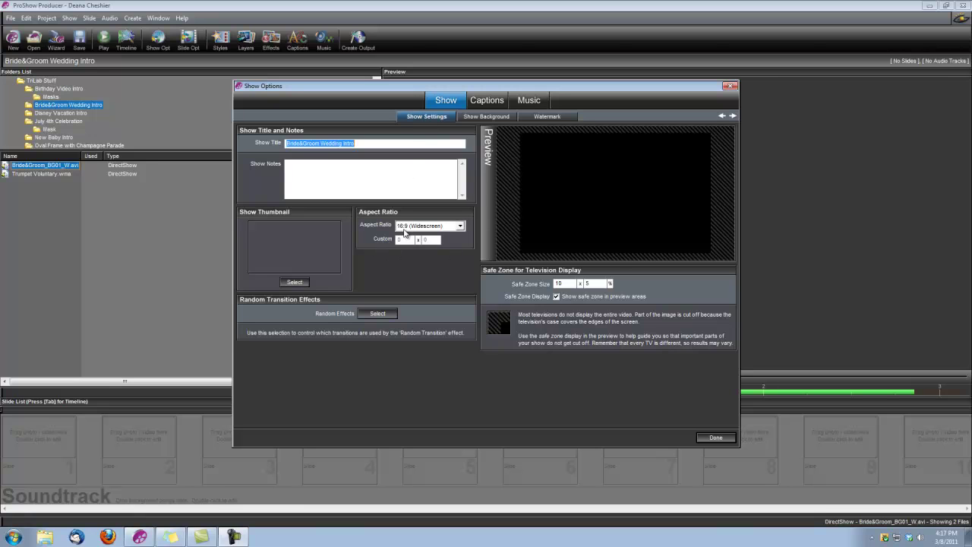
left_click(716, 438)
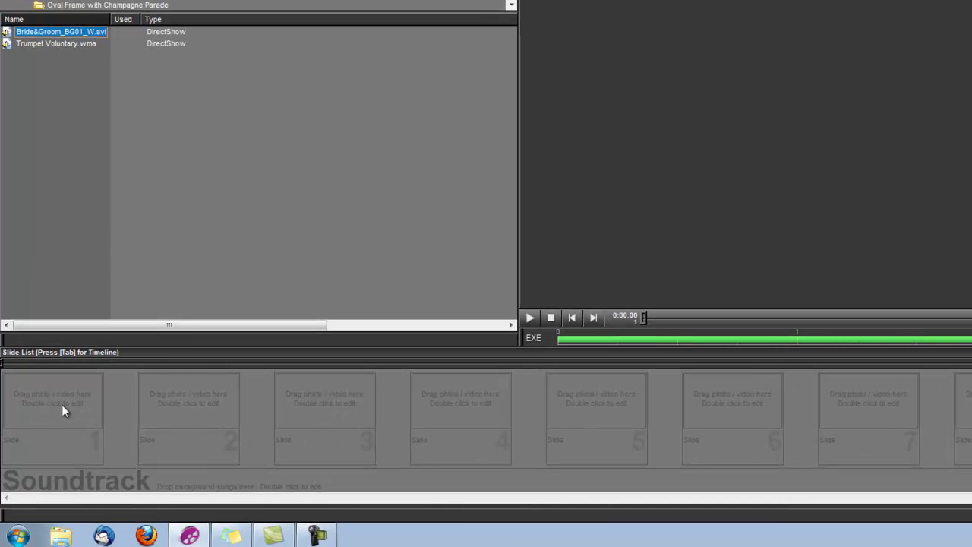
right_click(62, 411)
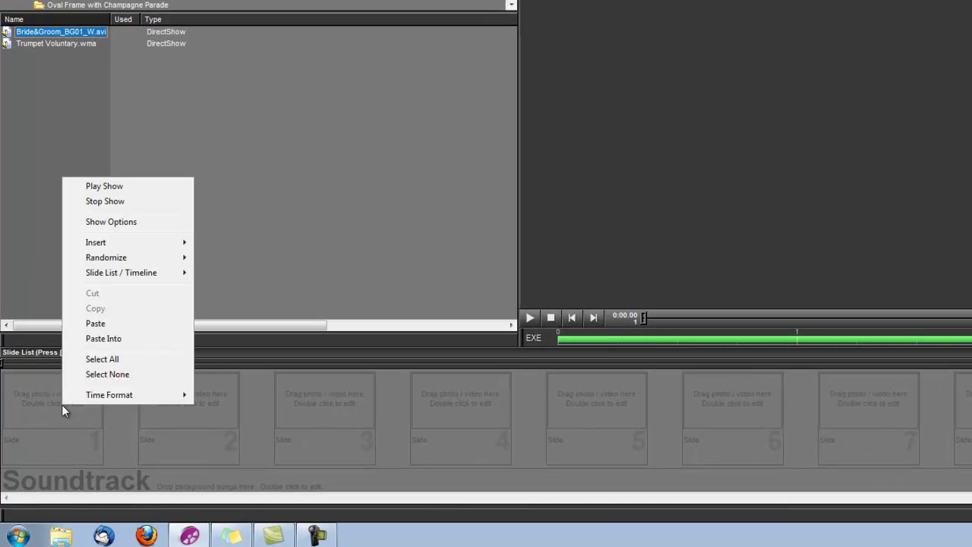
mouse_move(110, 244)
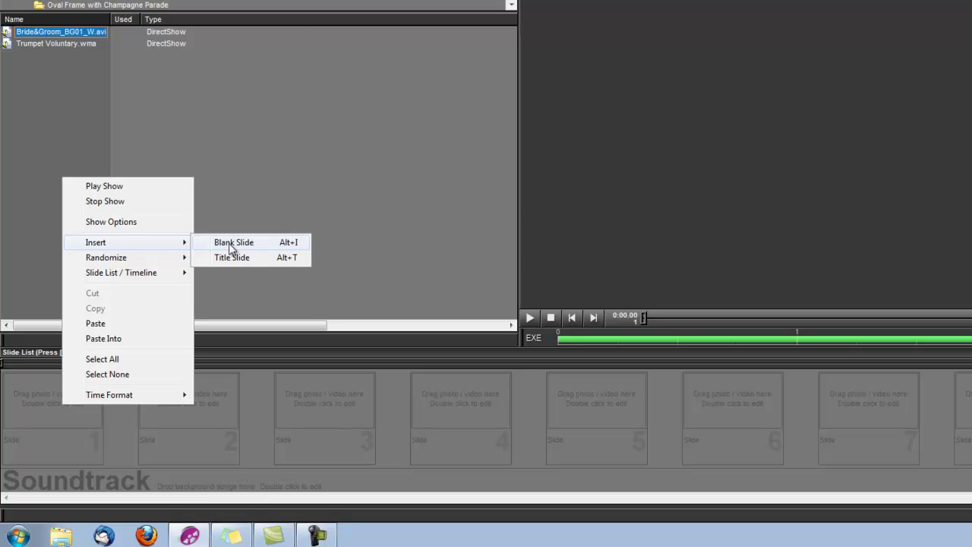
left_click(224, 247)
- Set the blank slide's duration and its transition time to 1 second each
left_click(104, 460)
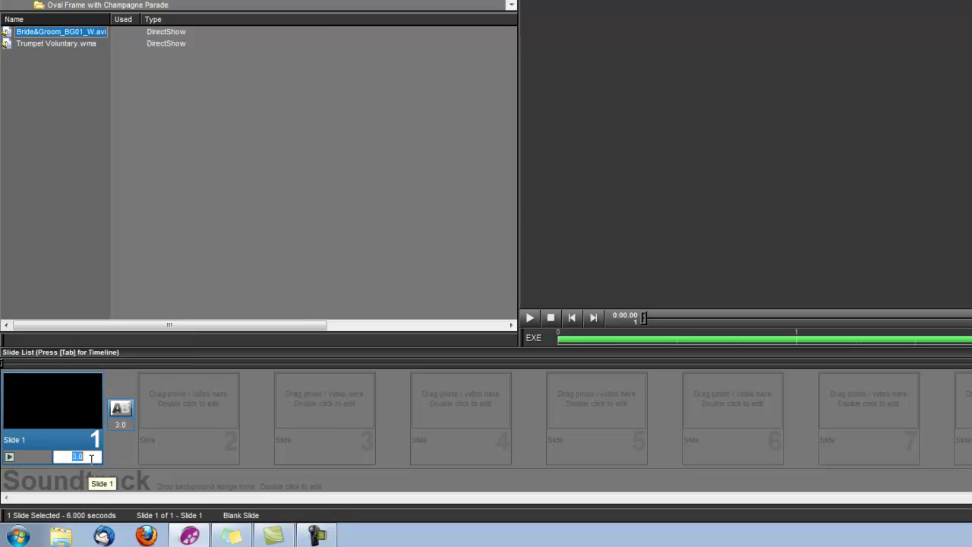
type("1")
key("Return")
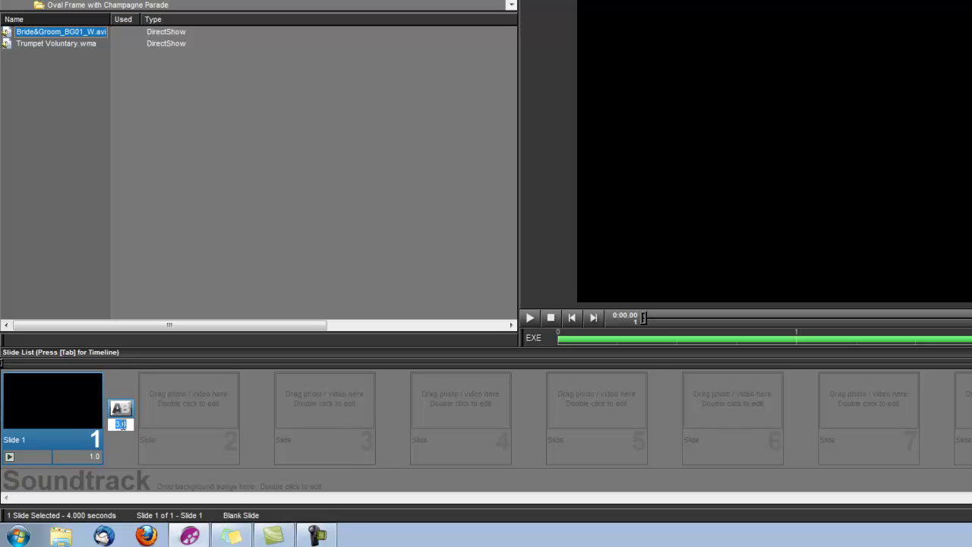
type("1")
- Put Trumpet Voluntary.wma on the soundtrack with a 2-second offset
left_click(66, 44)
left_click_drag(63, 44, 30, 481)
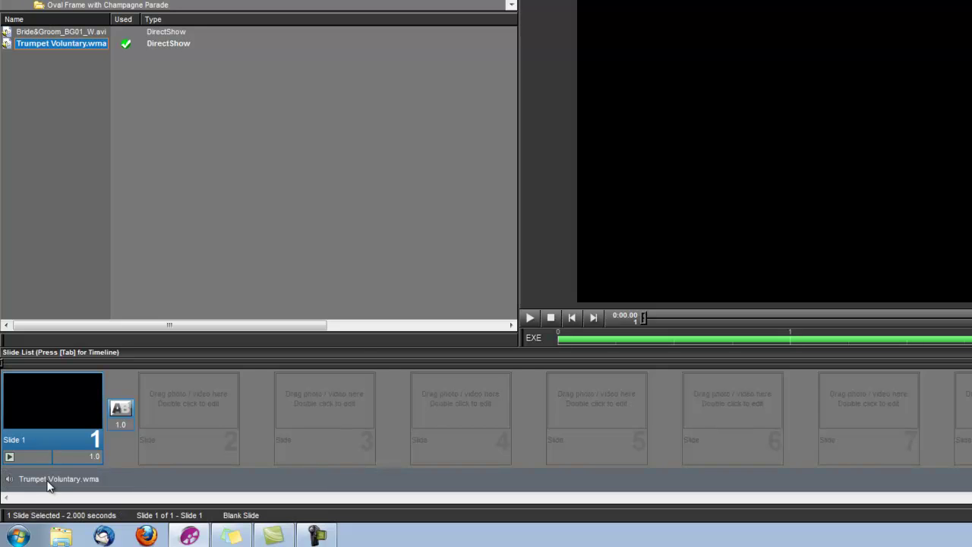
double_click(48, 482)
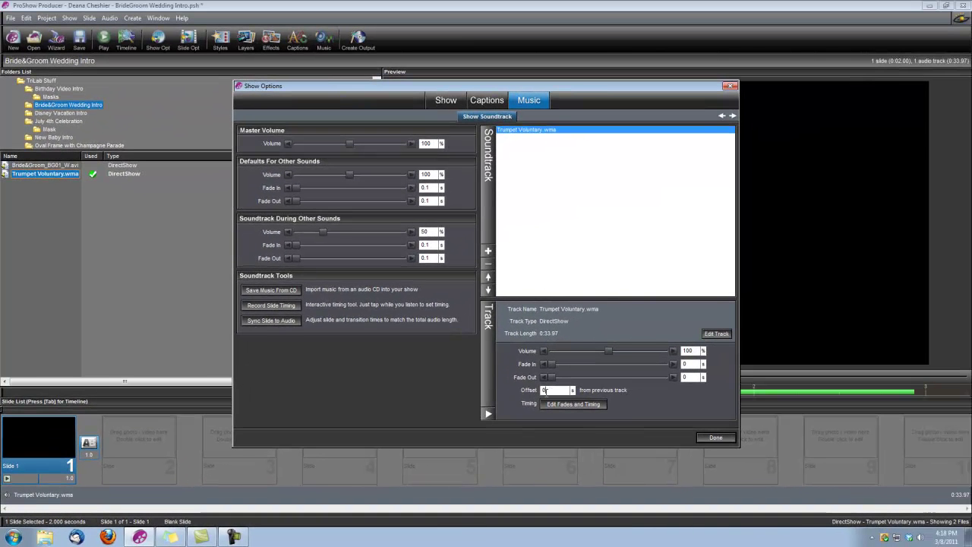
double_click(544, 390)
type("2")
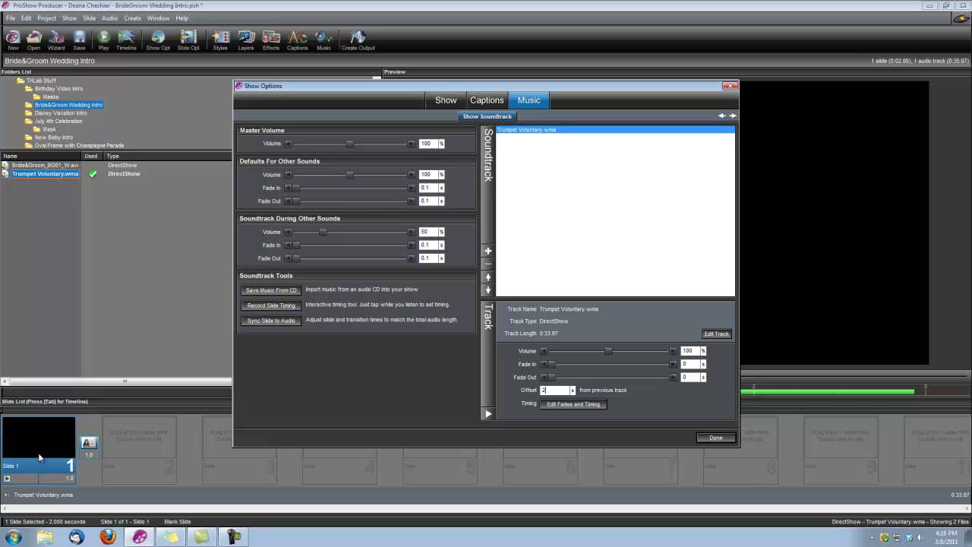
- Set the trumpet track's end time to 17 seconds in Edit Fades and Timing
left_click(577, 403)
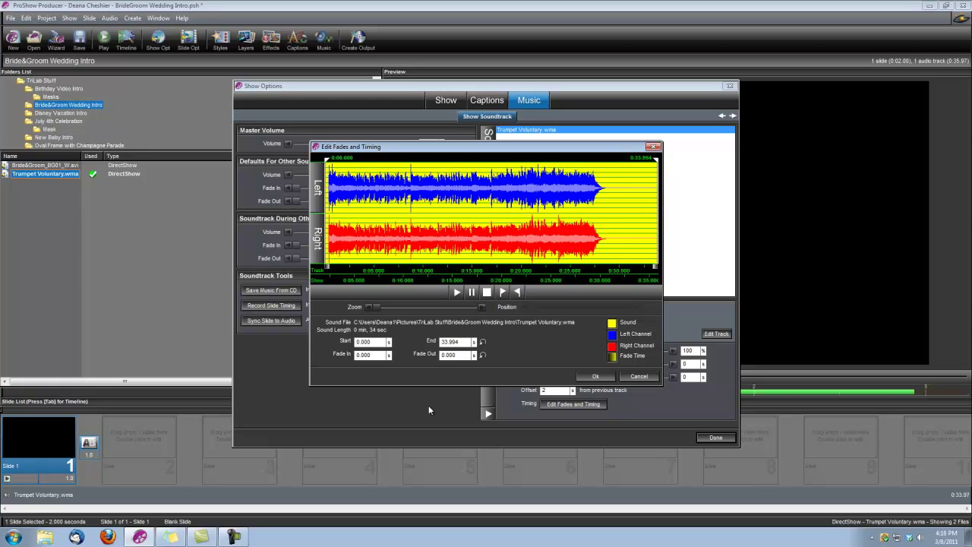
left_click_drag(462, 342, 440, 342)
type("17")
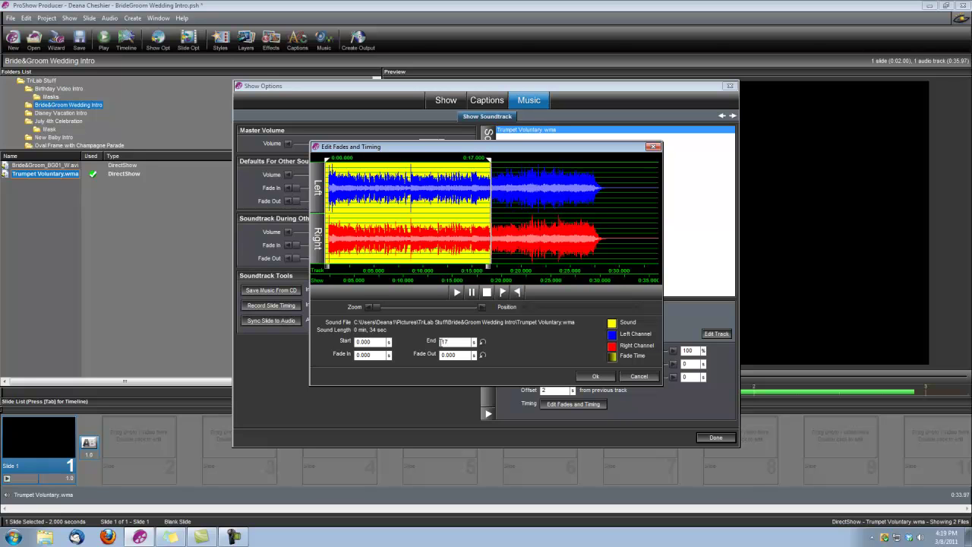
left_click(595, 376)
left_click(715, 437)
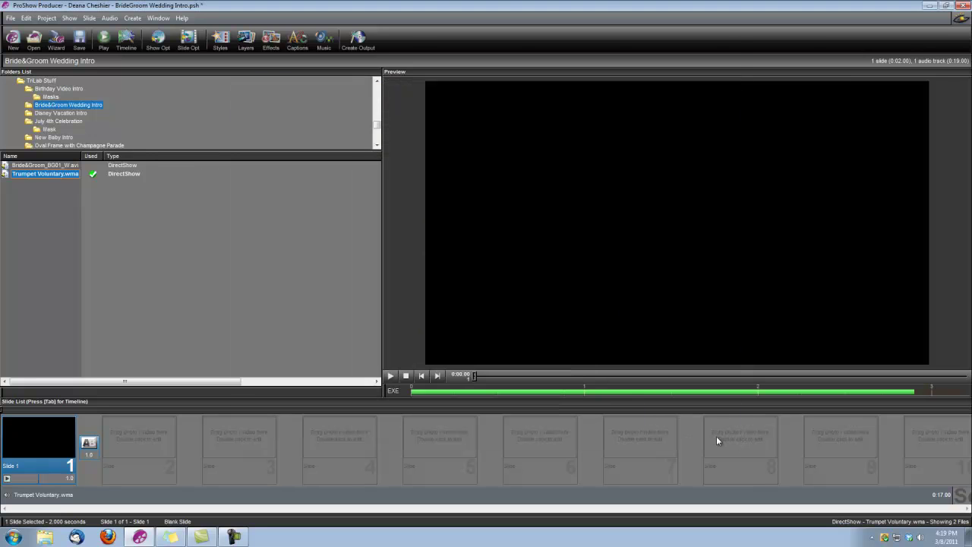
- Drop Bride&Groom_BG01_W.avi into slot 2 and set its layer aspect to 16:9
left_click(45, 166)
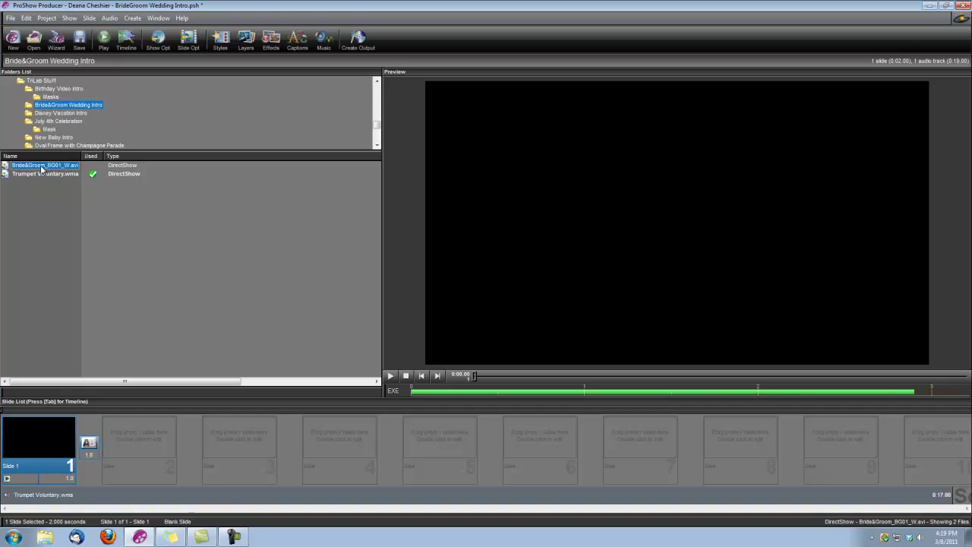
mouse_move(42, 168)
left_mouse_down()
mouse_move(145, 371)
mouse_move(142, 440)
left_mouse_up()
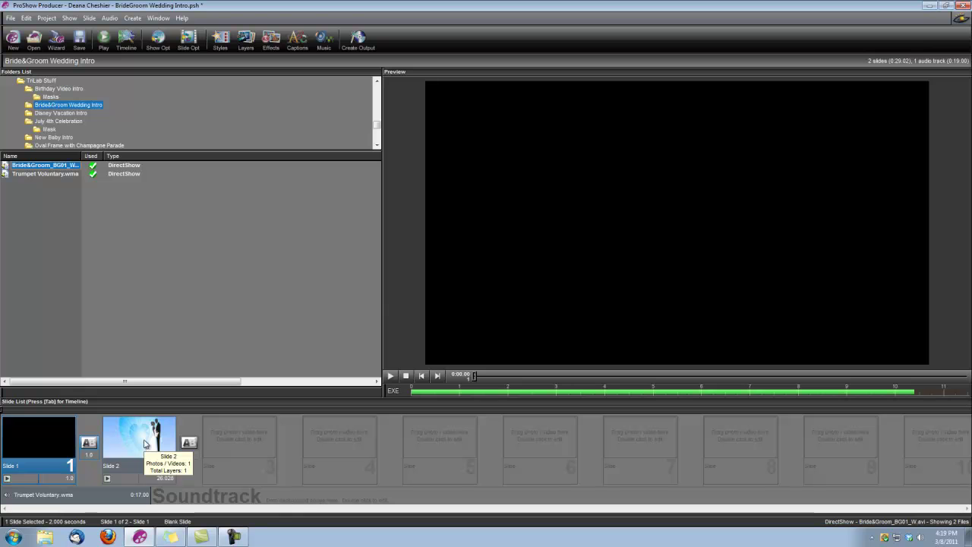
double_click(142, 446)
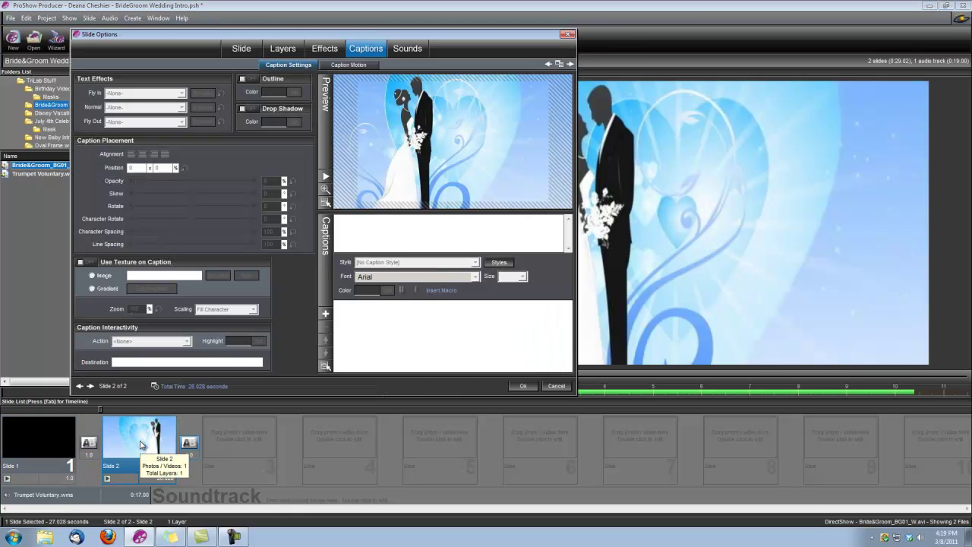
left_click(283, 48)
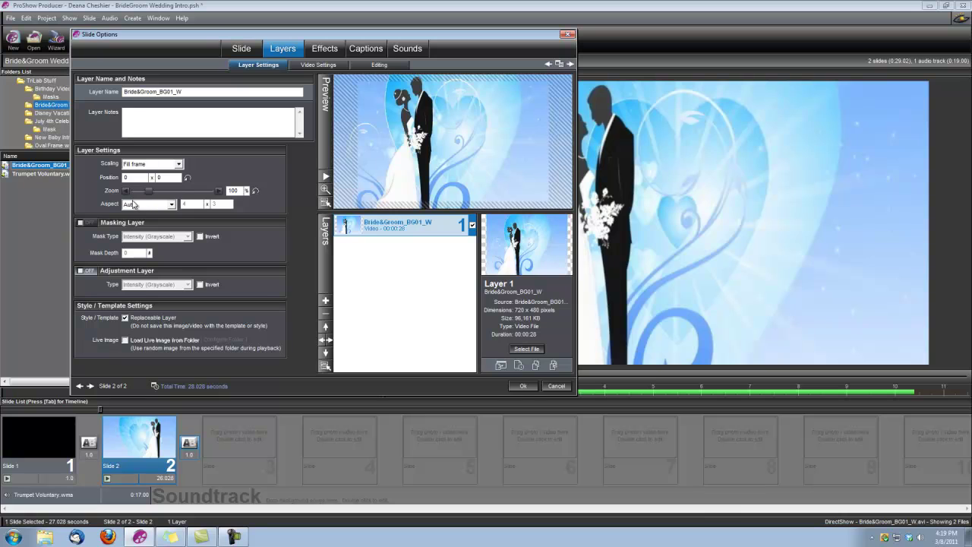
left_click(169, 205)
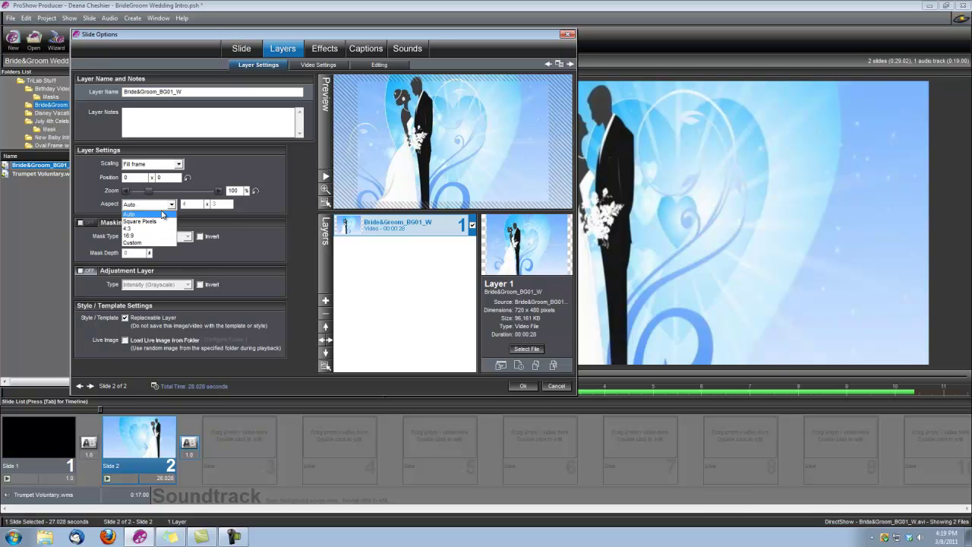
left_click(131, 236)
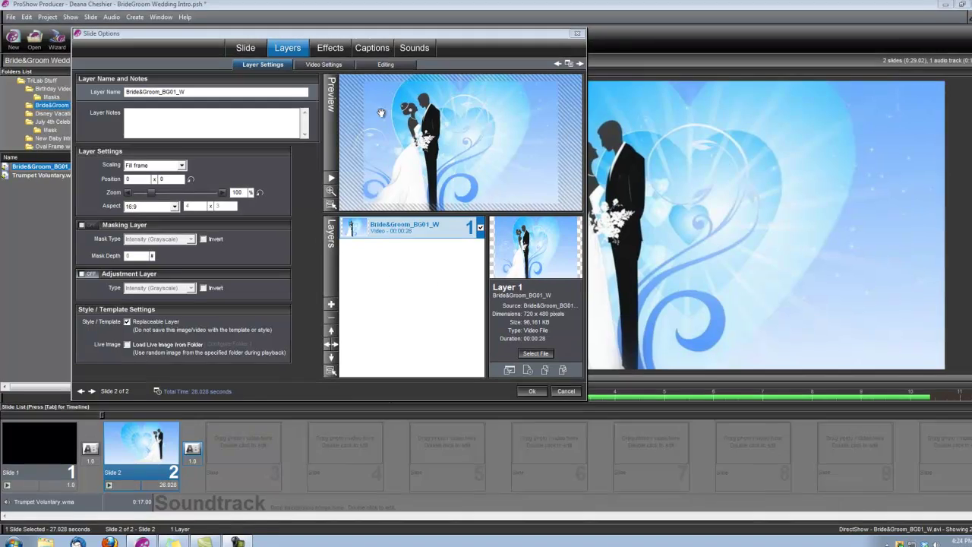
- Enter the caption text 'November 14, 2011' on slide 2
left_click(365, 47)
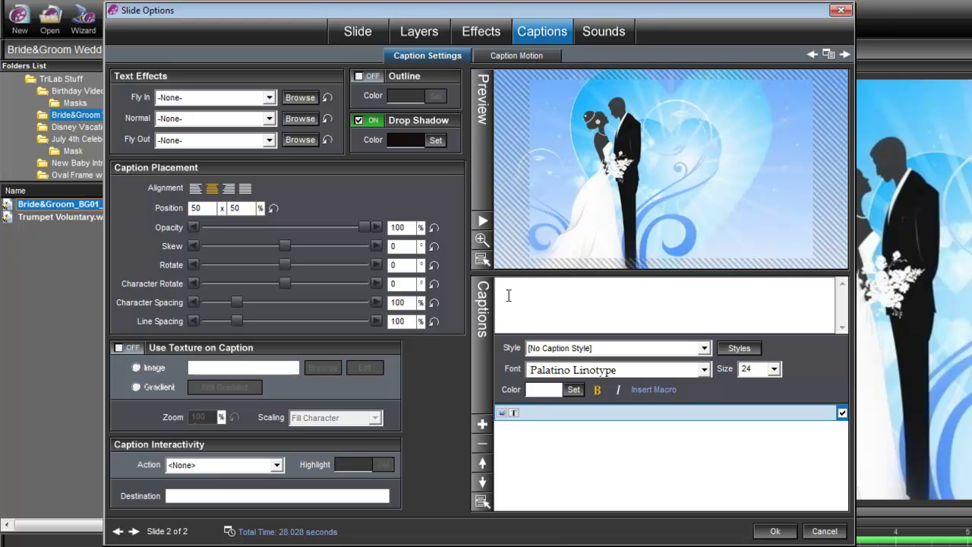
type("Nove")
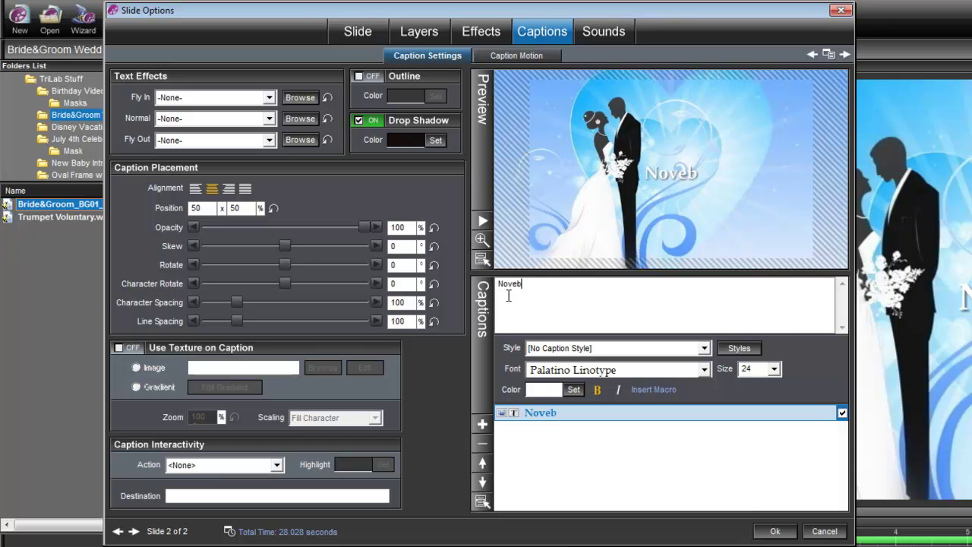
type("mber")
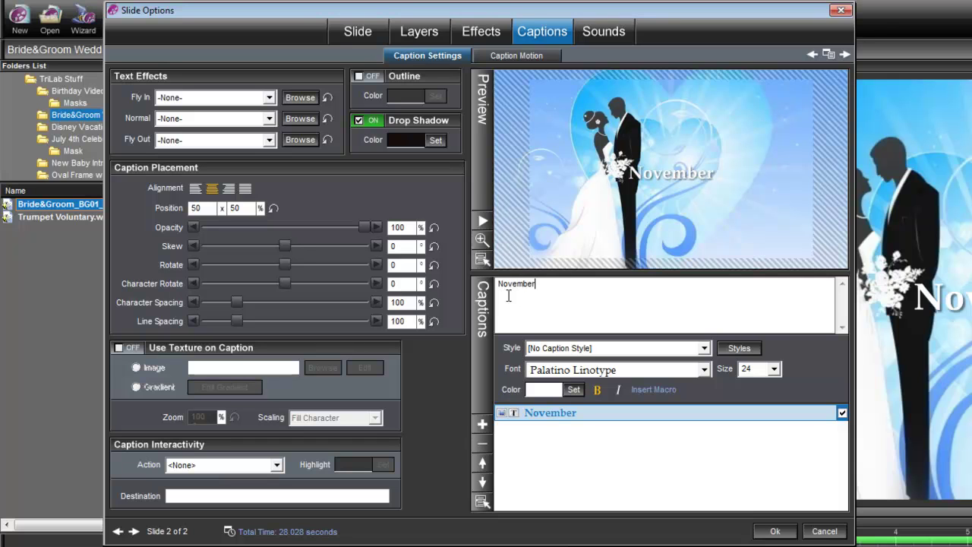
type(" 14, 20")
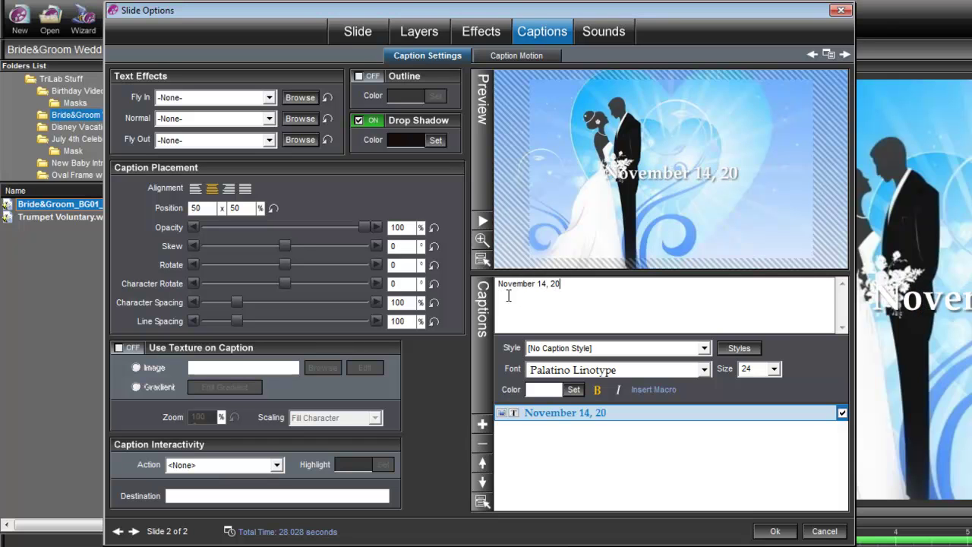
type("11")
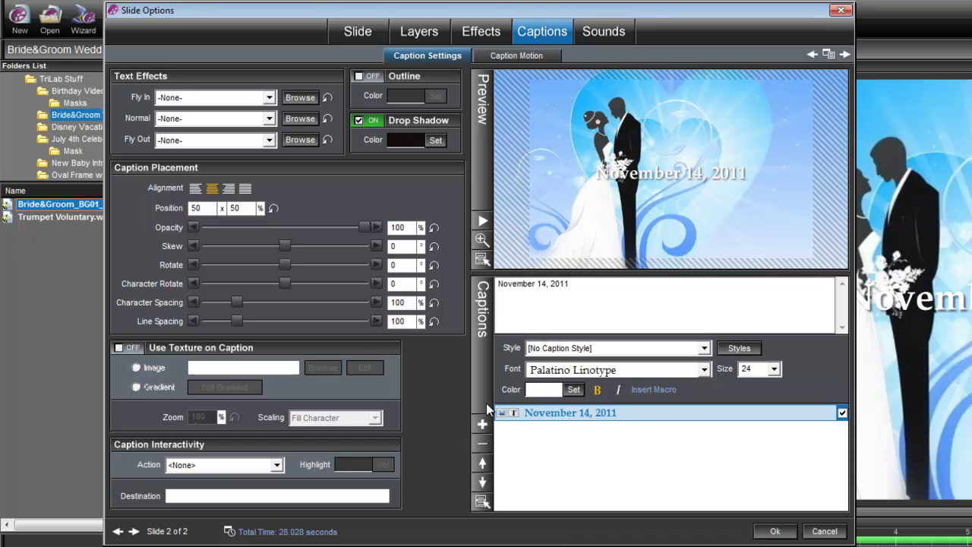
- Colour the date caption with the background's light blue and move it right of the couple
left_click(573, 390)
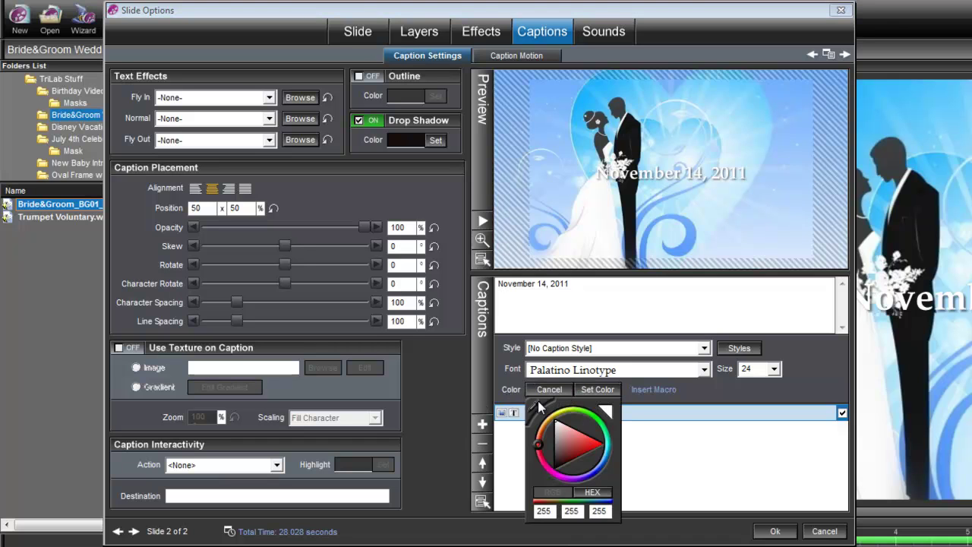
left_click(533, 408)
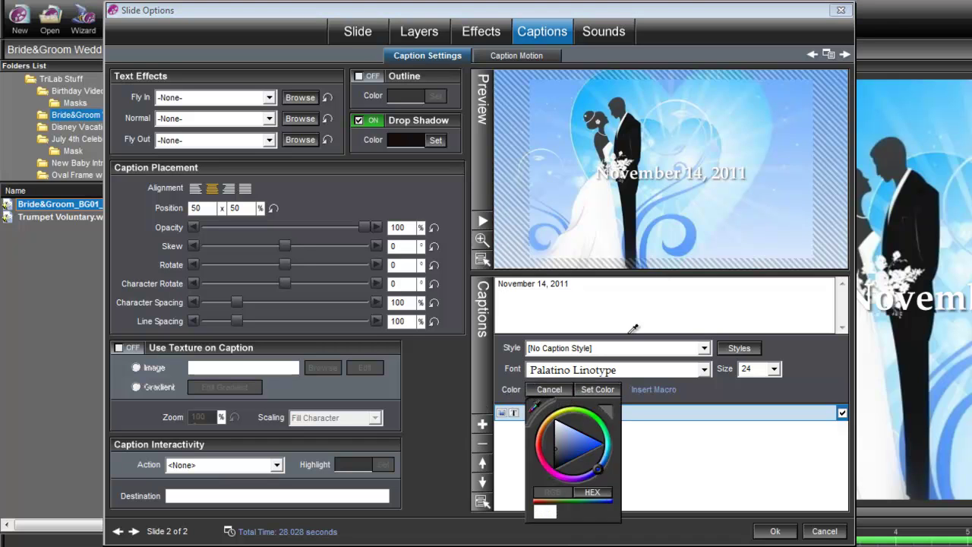
left_click(690, 241)
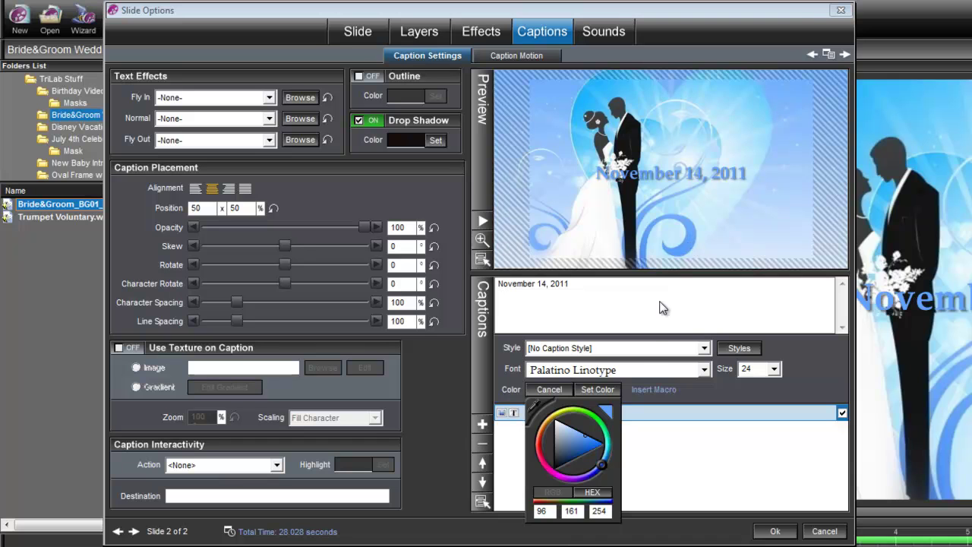
left_click(598, 388)
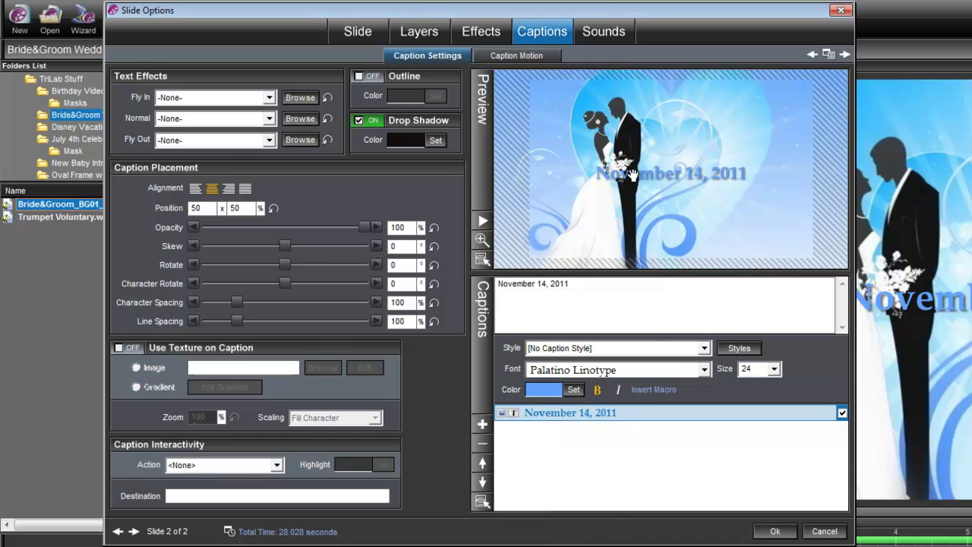
left_click_drag(653, 174, 706, 161)
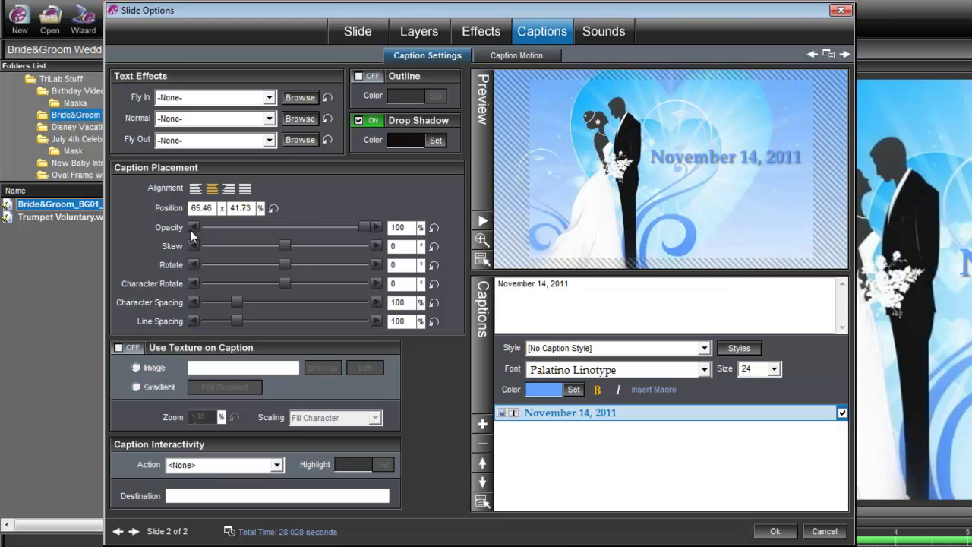
- Set the date caption's opacity to 80 with Fade In and Fade Out effects
double_click(412, 227)
type("80")
left_click(269, 98)
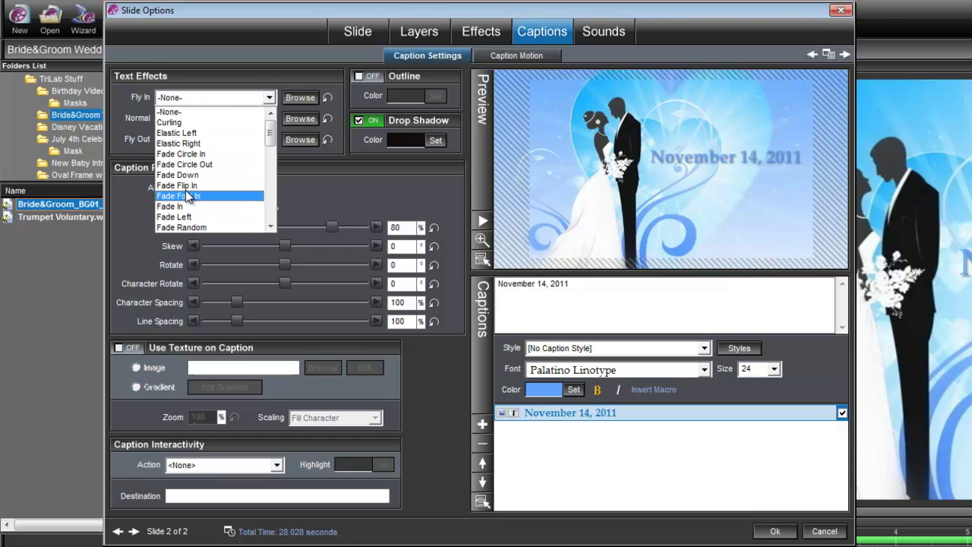
left_click(179, 208)
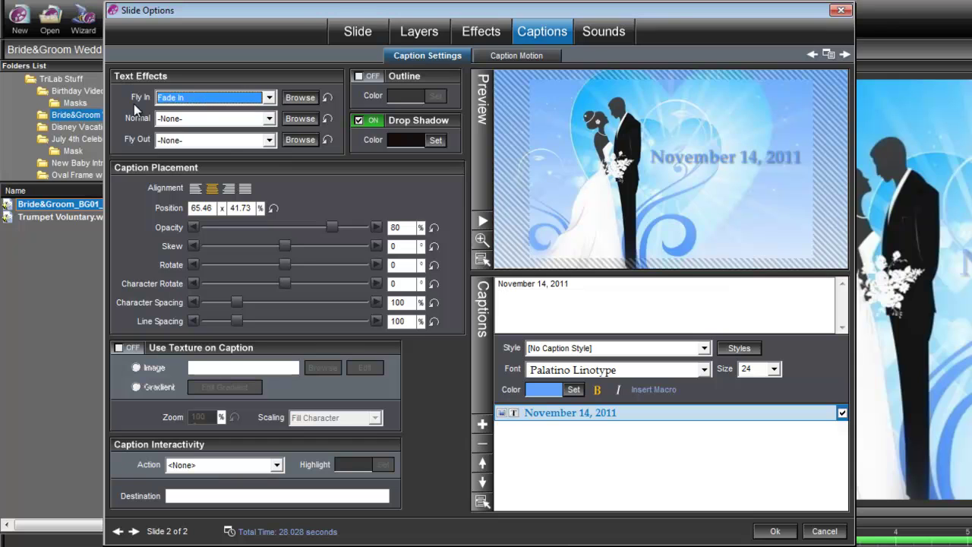
left_click(269, 141)
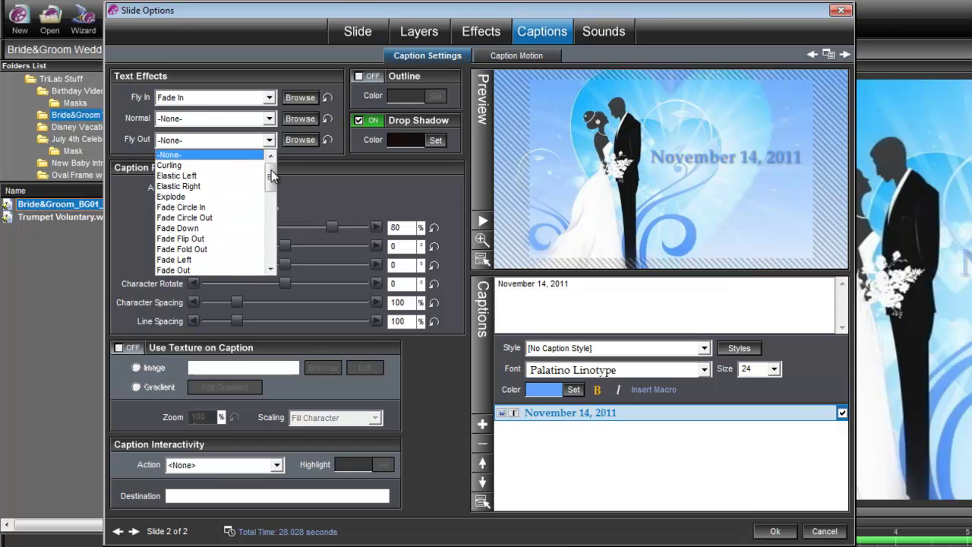
left_click_drag(272, 174, 272, 180)
left_click(186, 250)
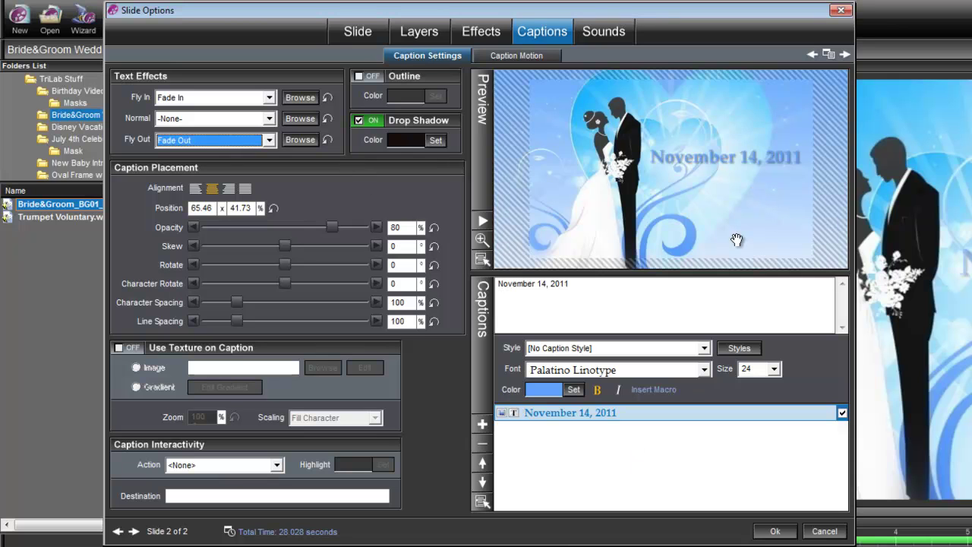
- Add a new caption with the couple's names on three lines
left_click(481, 423)
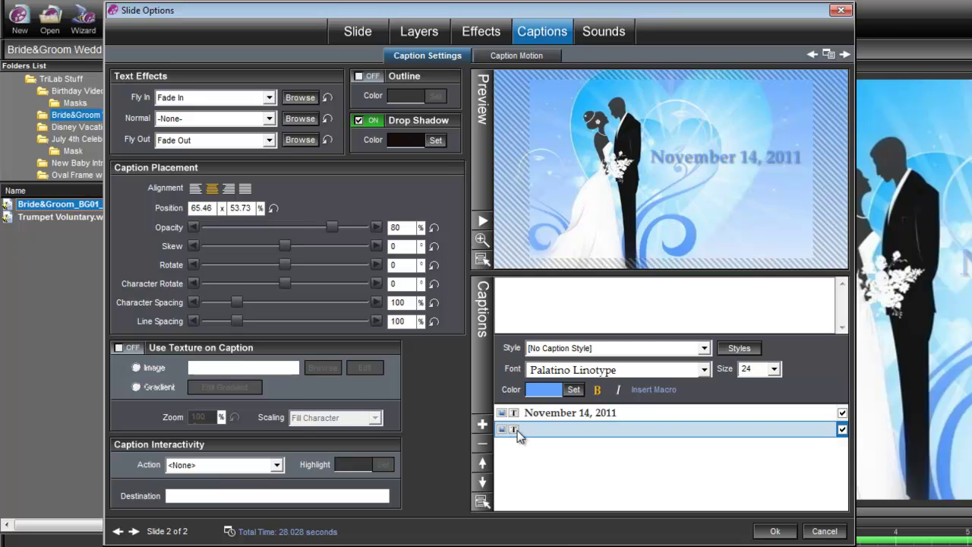
left_click(547, 287)
type("Jack")
key("Return")
type("&")
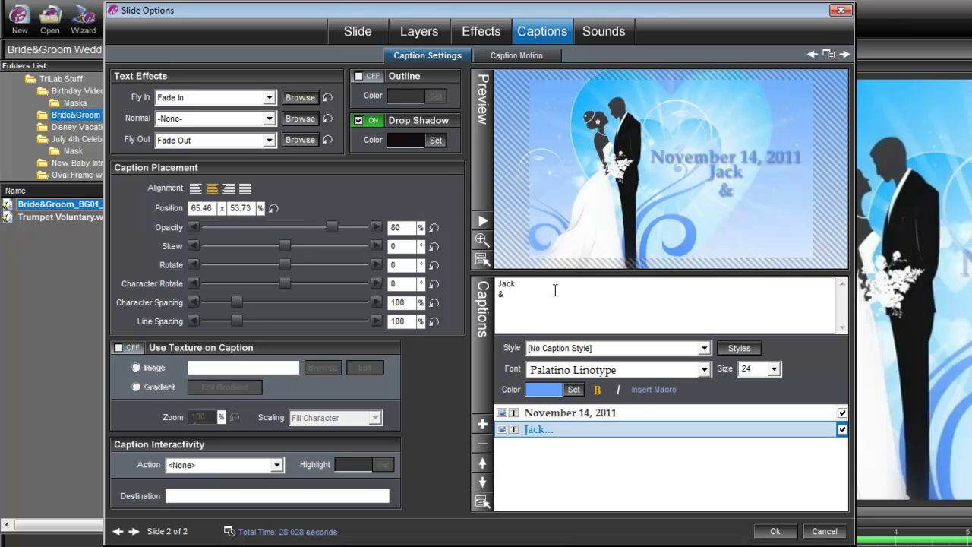
key("Return")
type("Dian")
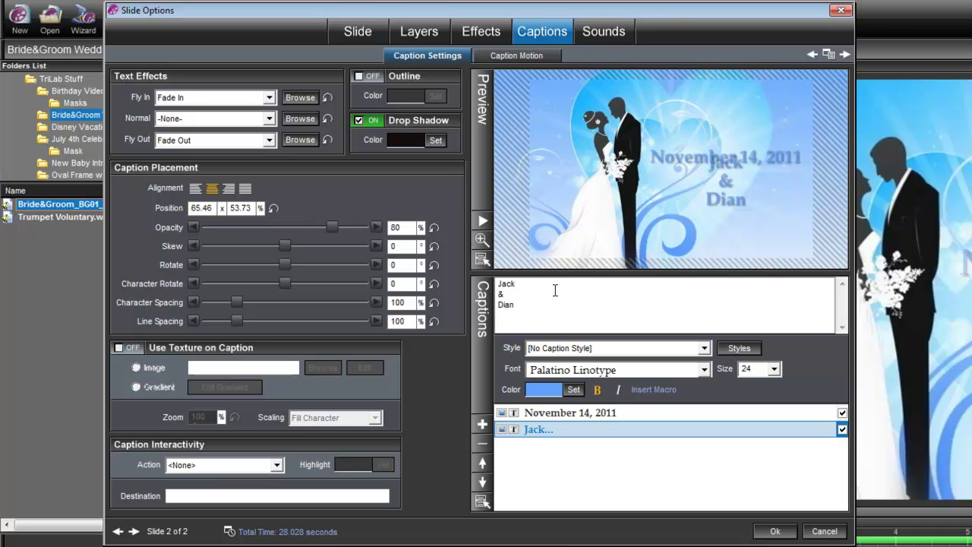
type("e's")
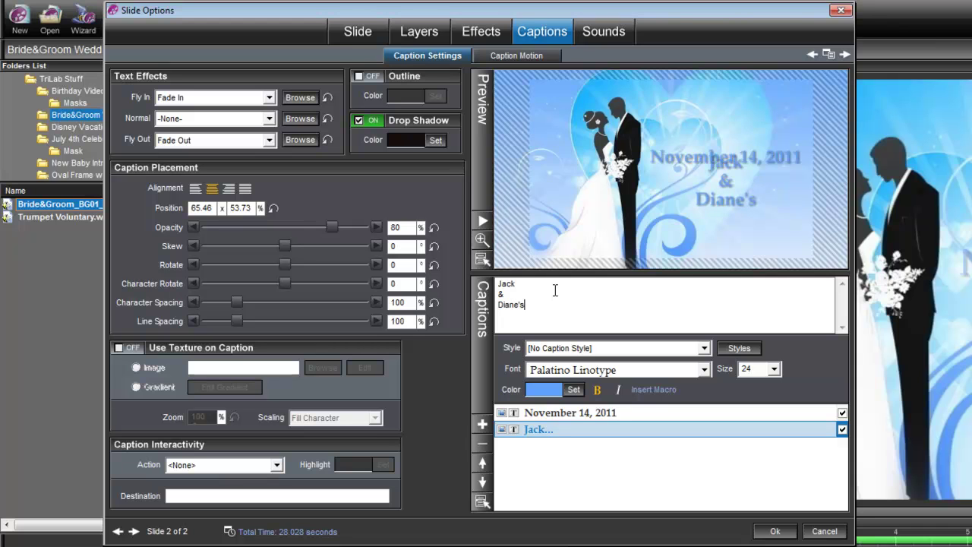
- Add another caption reading 'Wedding' and 'Day' on two lines
left_click(482, 424)
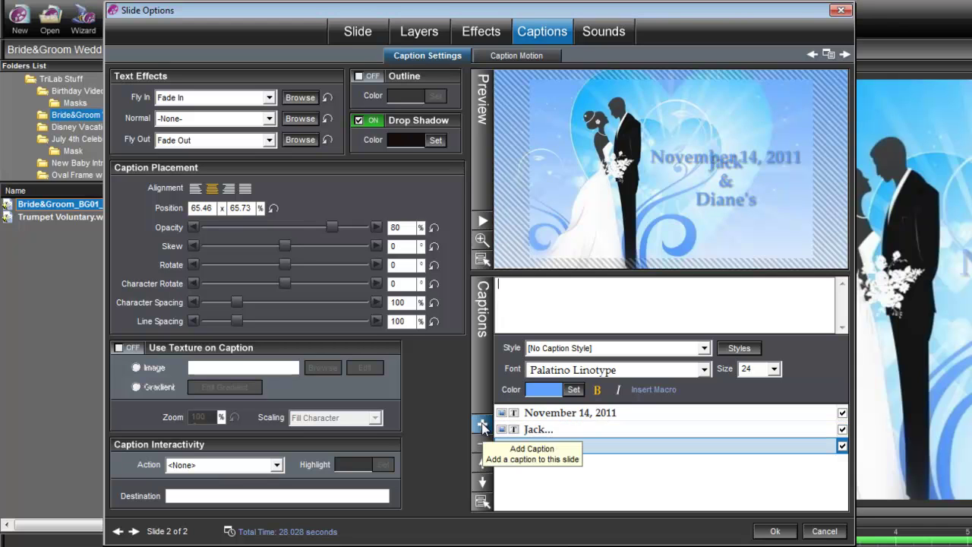
type("Wedding")
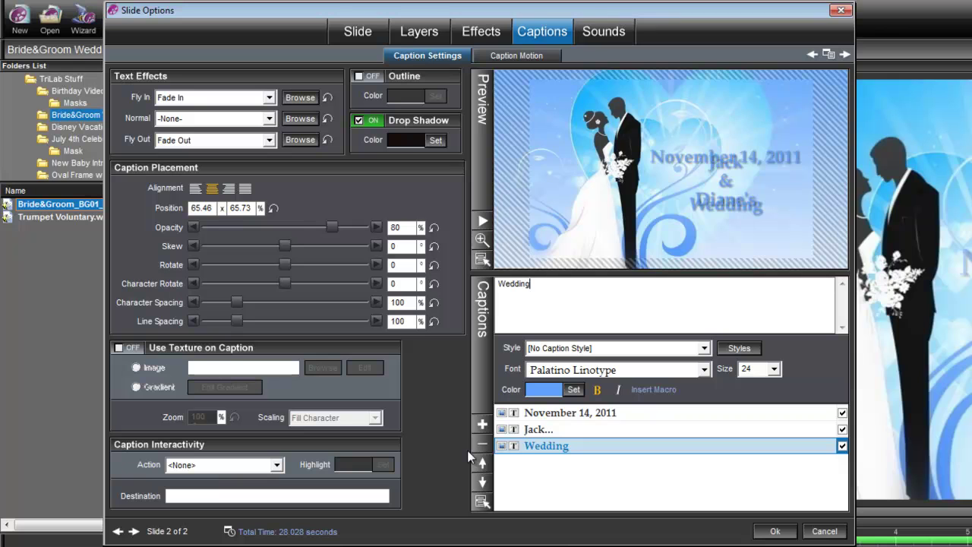
key("Return")
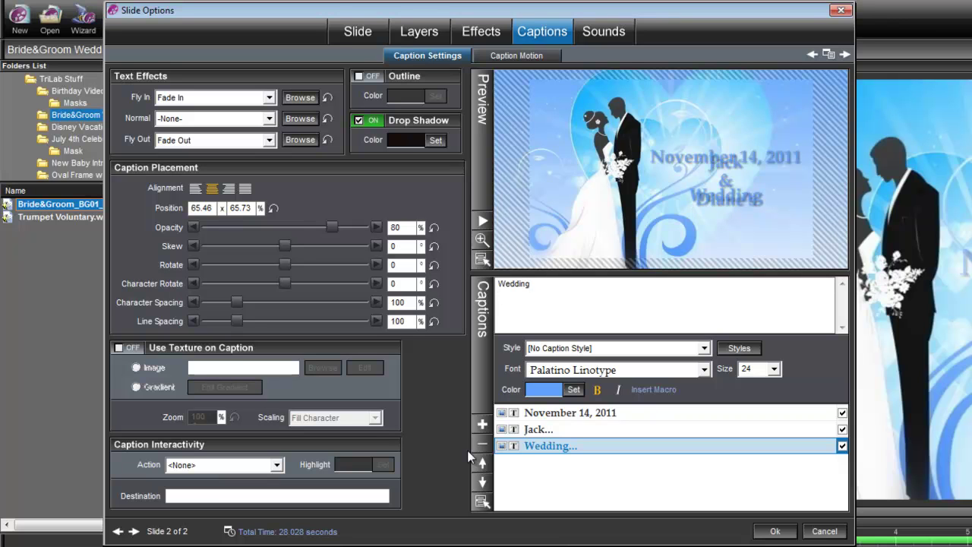
type("Day")
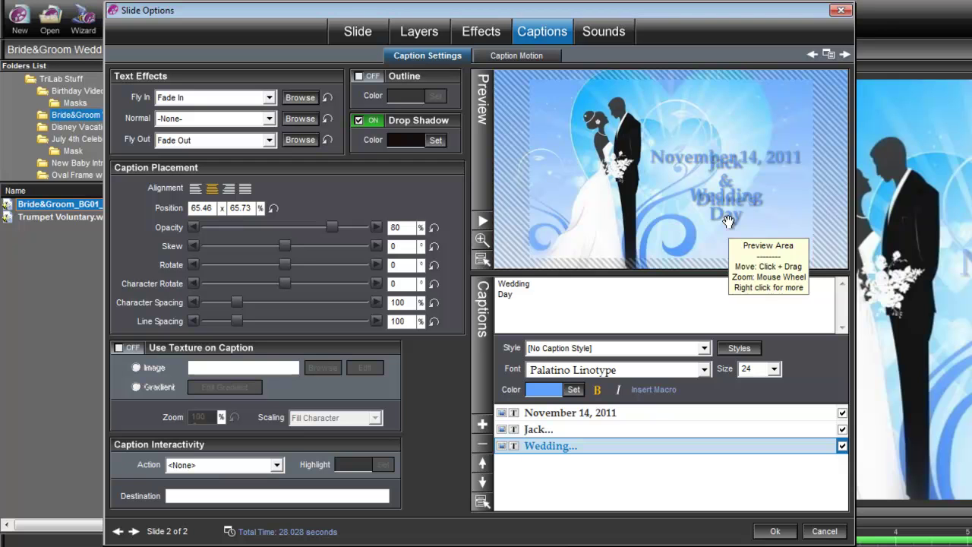
- Set the date caption's first motion keyframe to 1 second
left_click(518, 53)
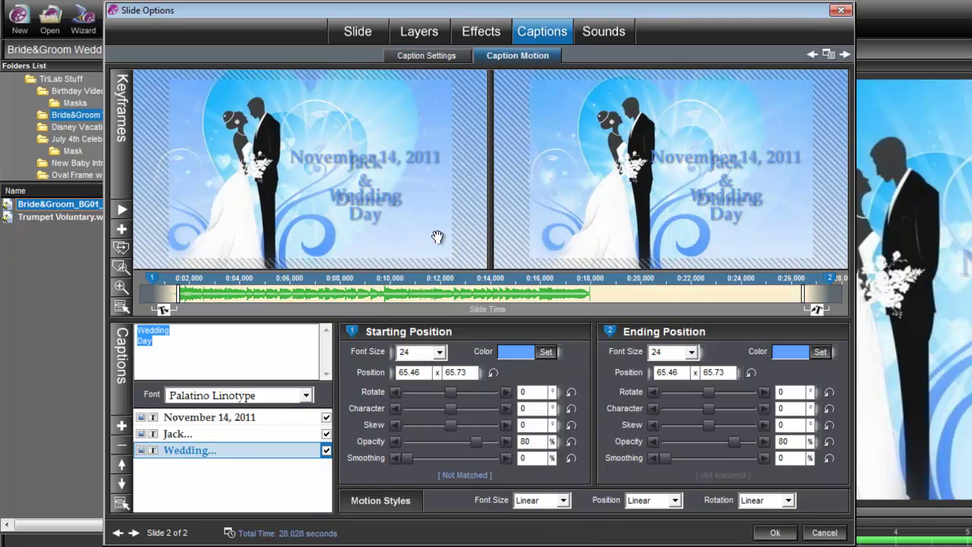
left_click(263, 419)
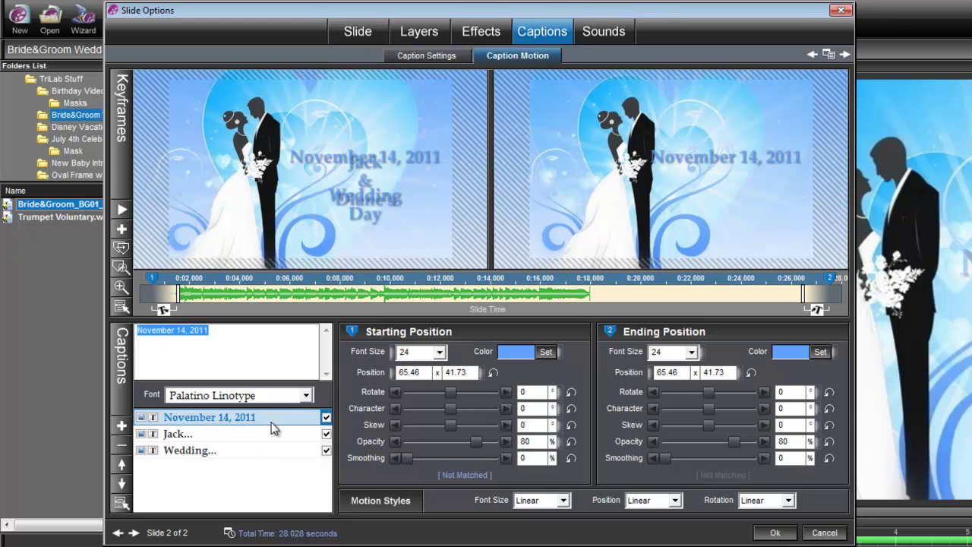
right_click(153, 280)
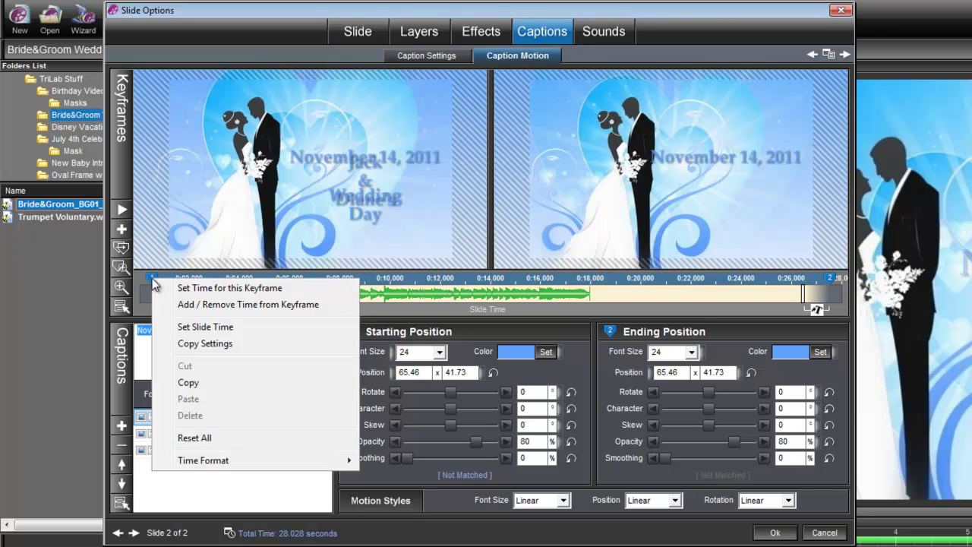
left_click(196, 289)
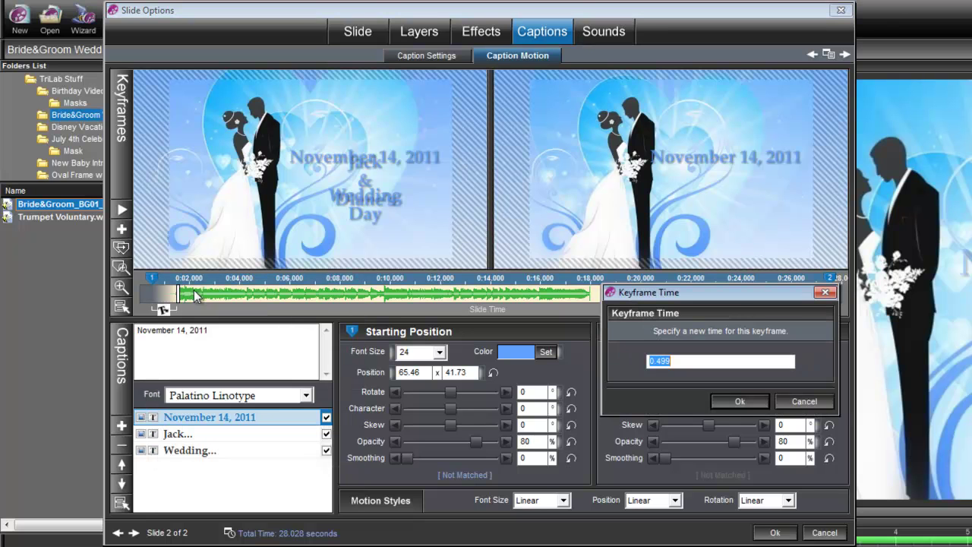
type("1")
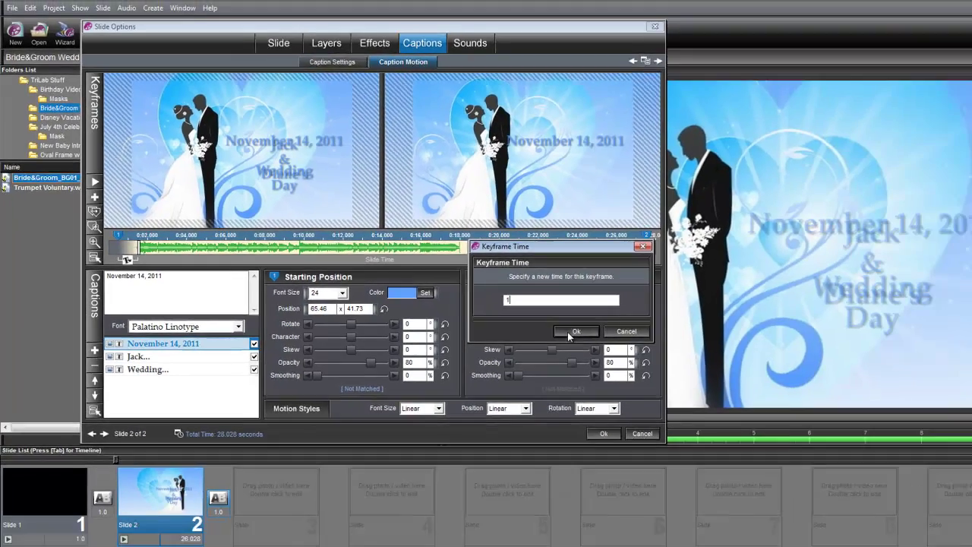
left_click(740, 401)
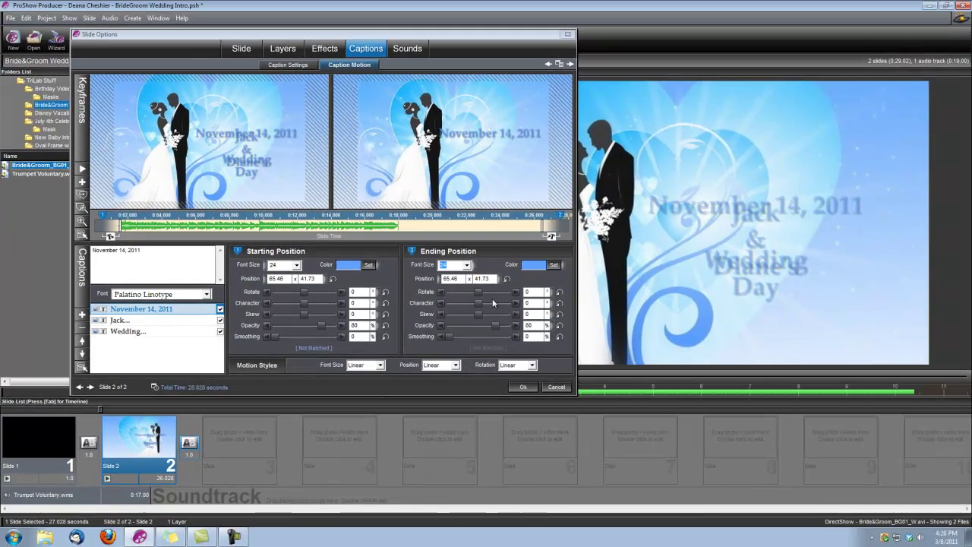
- Move the date caption's end keyframe earlier, to about 6 seconds
right_click(560, 219)
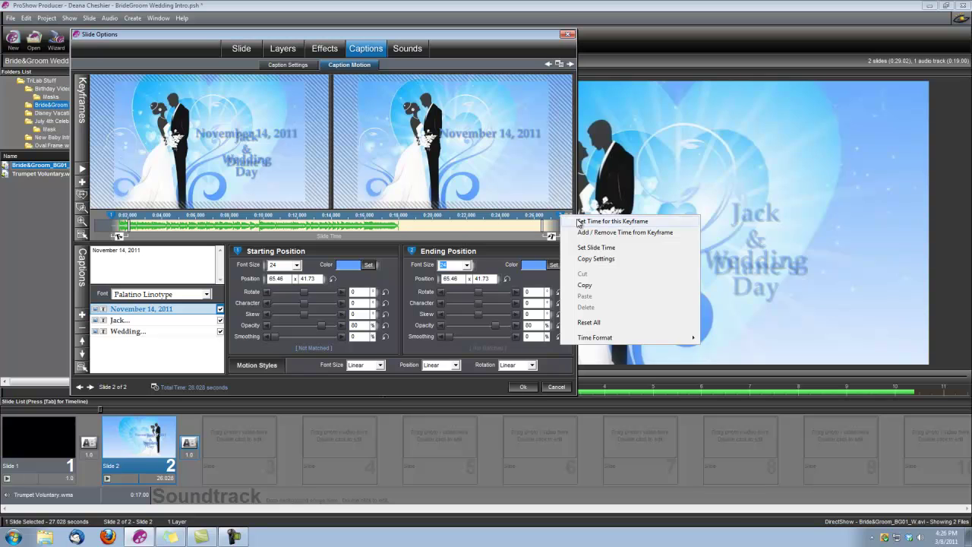
left_click(586, 231)
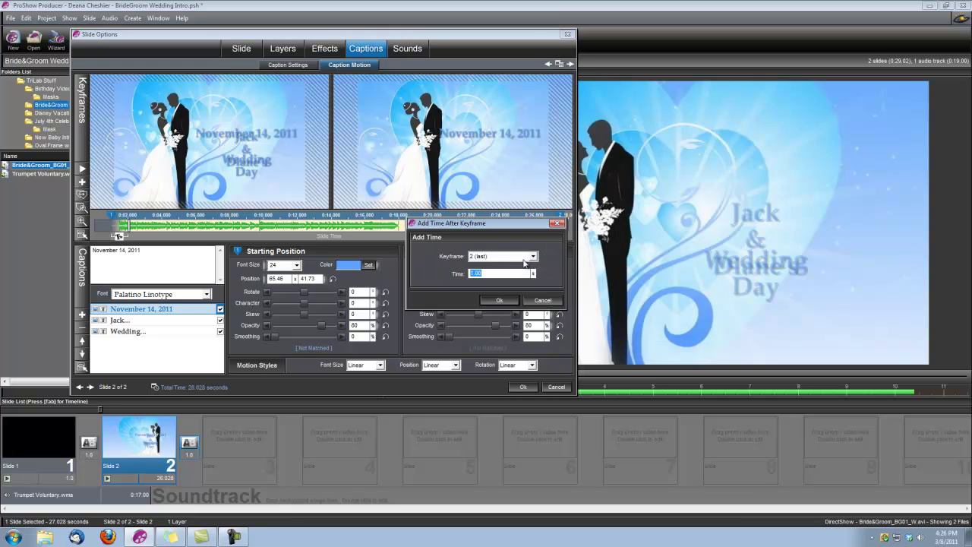
left_click(543, 300)
right_click(560, 218)
left_click(586, 222)
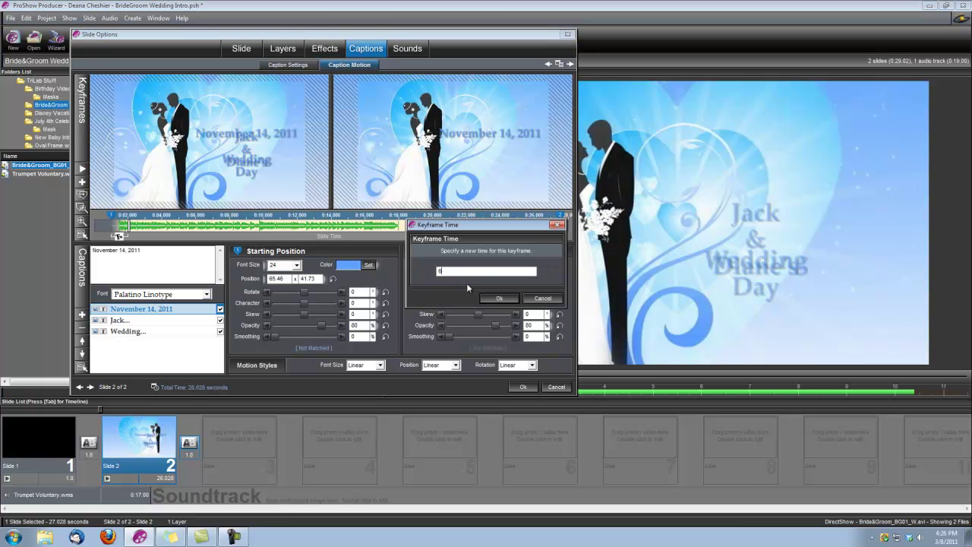
left_click(494, 297)
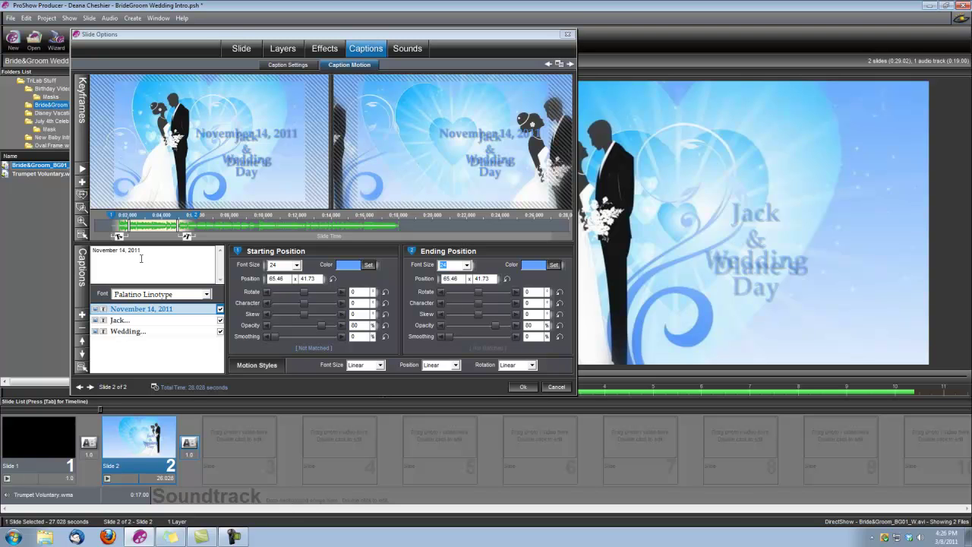
- Set the names caption's first motion keyframe to 7 seconds
left_click(131, 322)
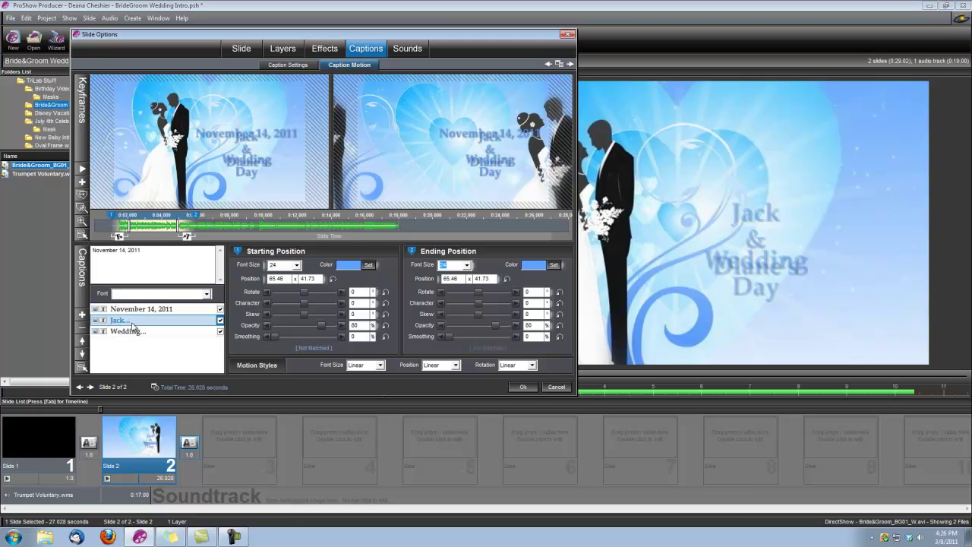
right_click(103, 218)
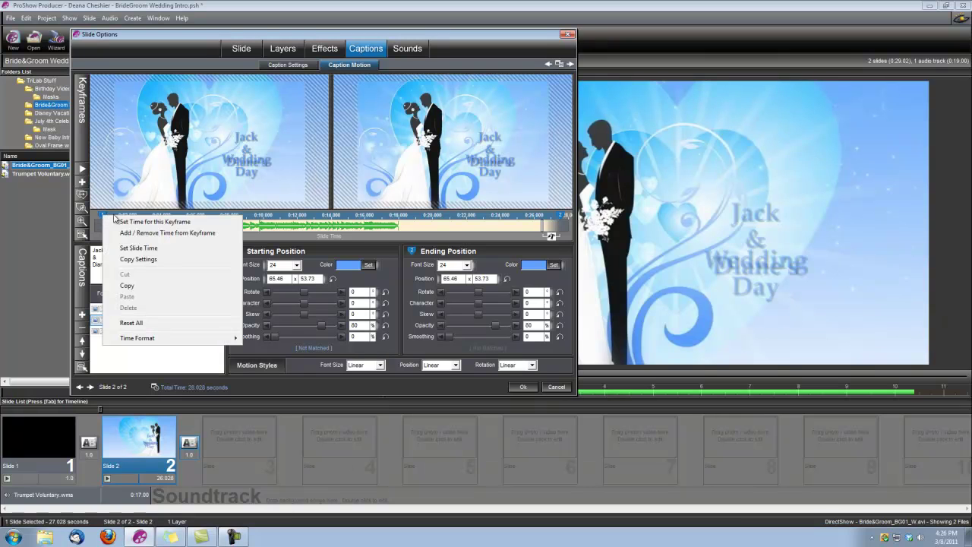
left_click(131, 227)
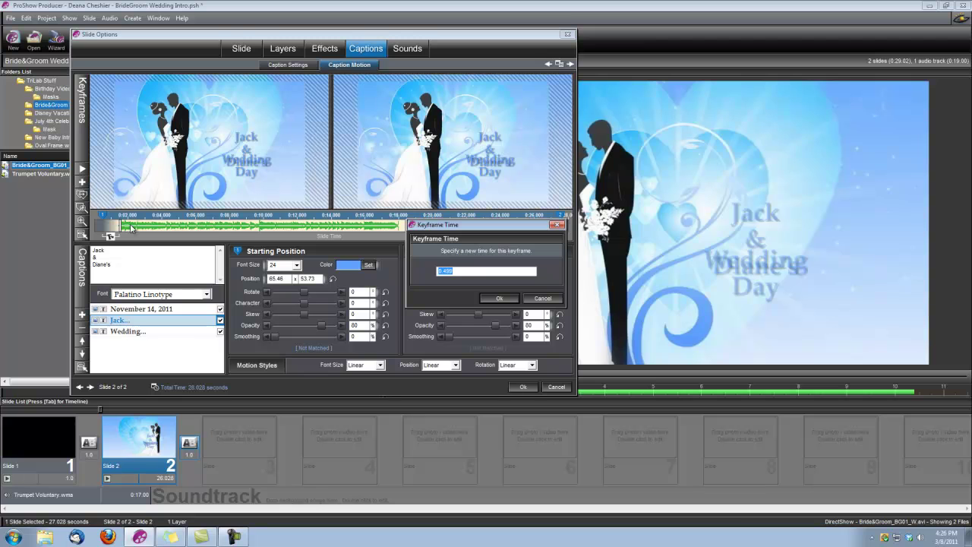
type("7")
left_click(497, 300)
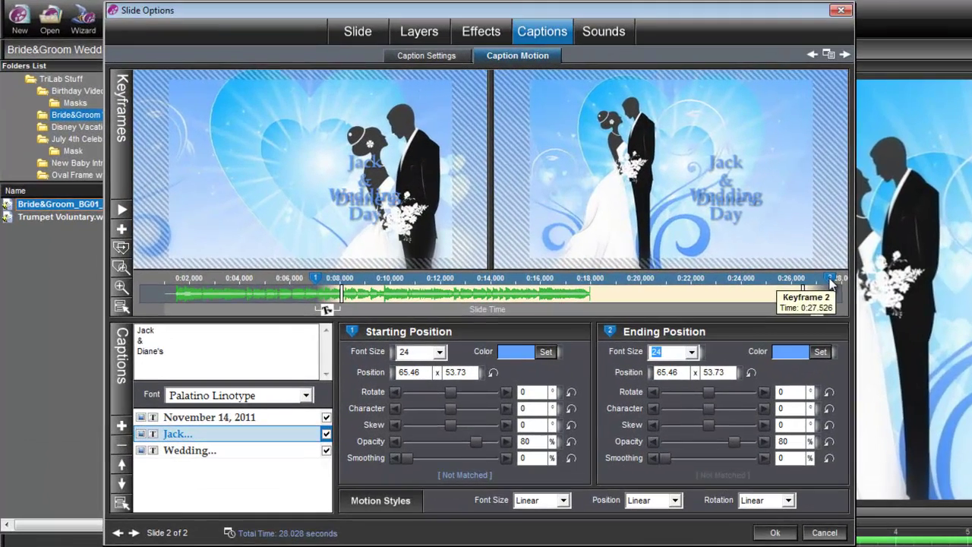
- Set the names caption's end keyframe to 12 seconds
right_click(560, 218)
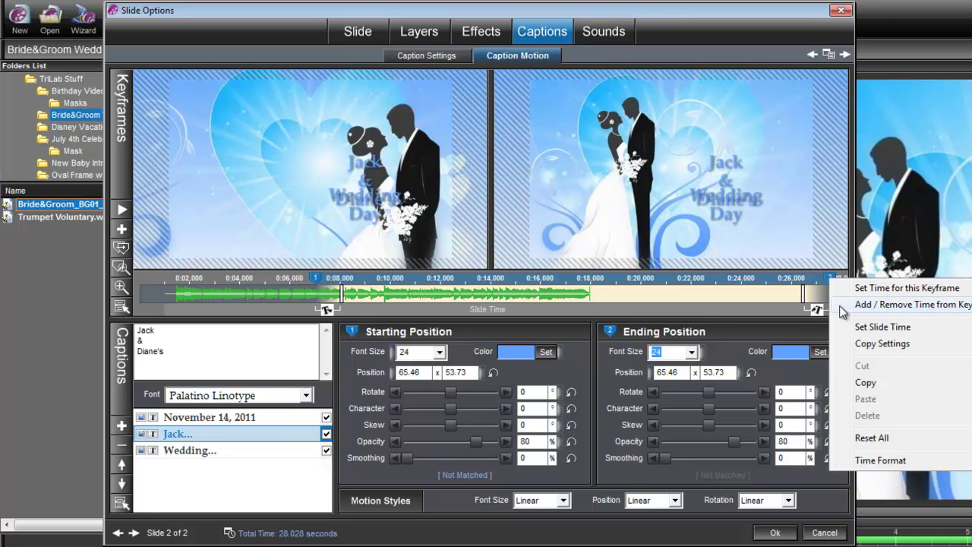
left_click(858, 288)
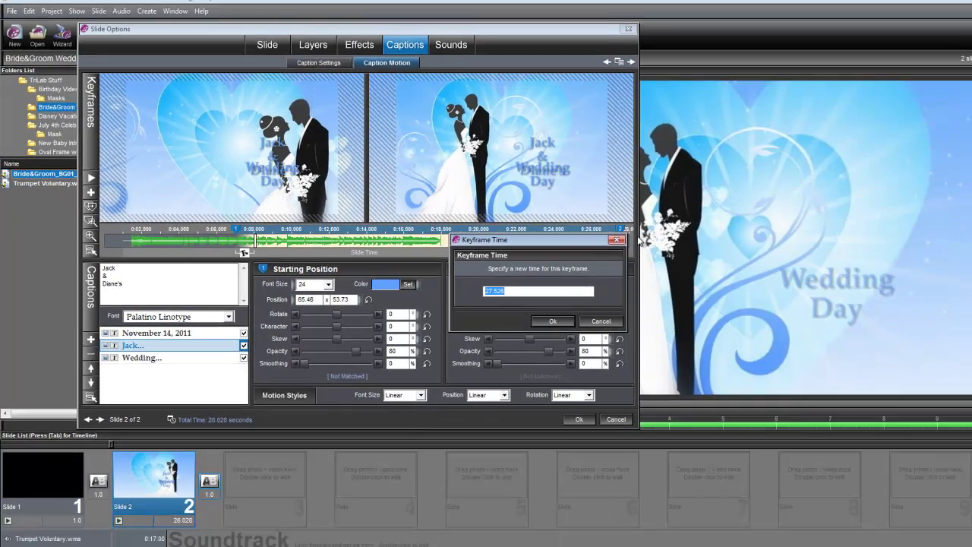
type("12")
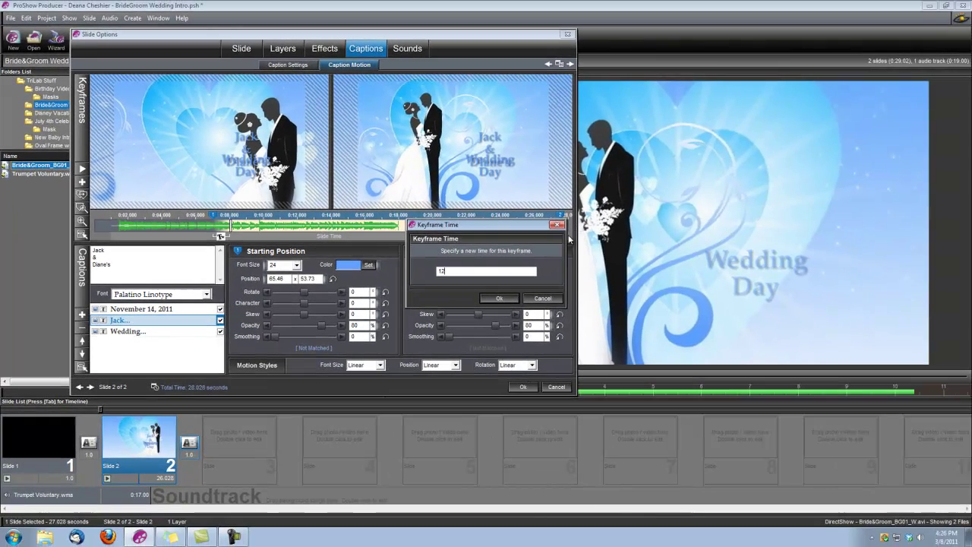
left_click(721, 391)
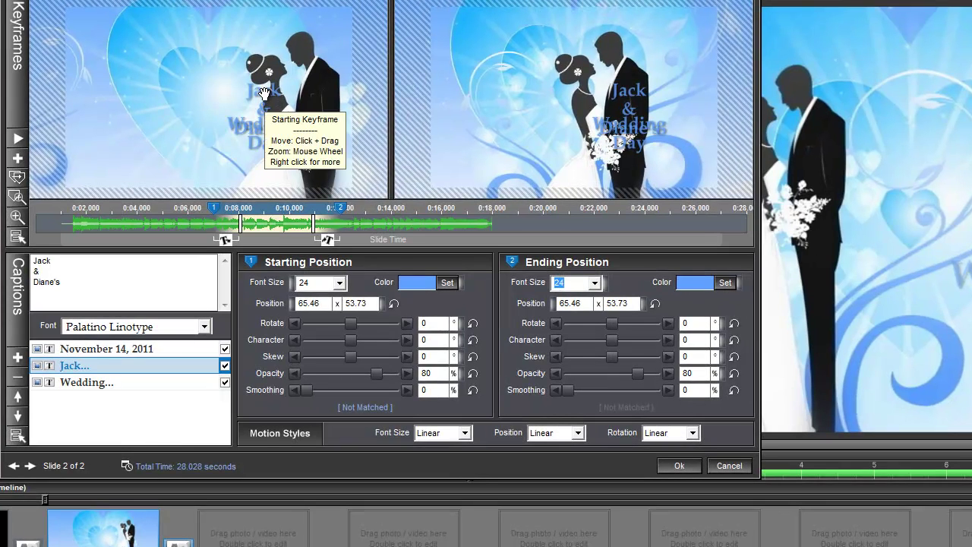
- Drag the names caption into the heart and set its ending position to 50 x 43.58
left_click_drag(264, 95, 208, 74)
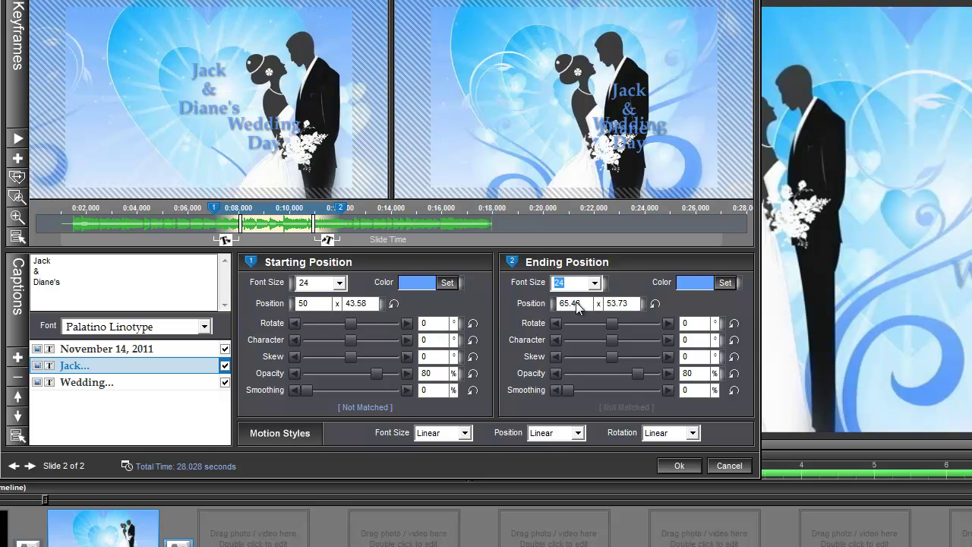
type("50")
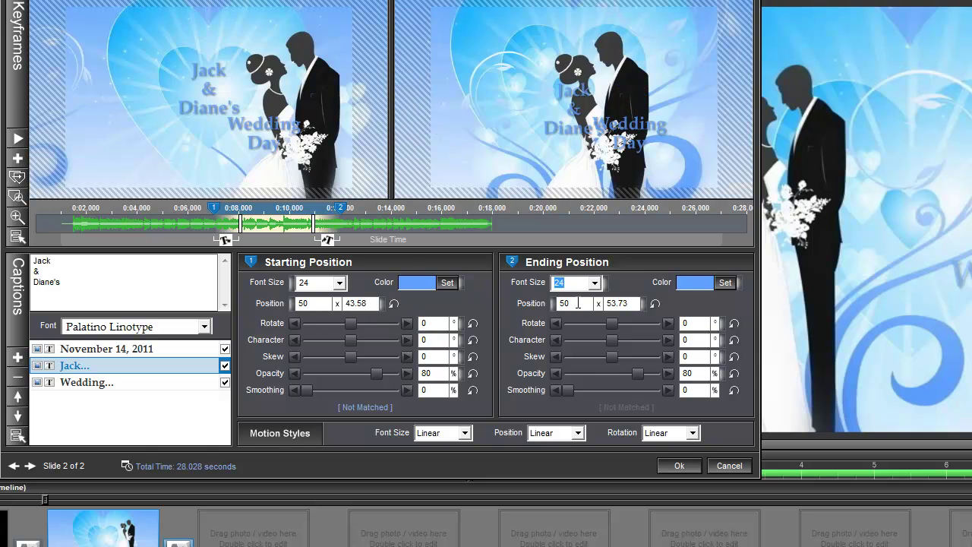
double_click(634, 301)
type("43.58")
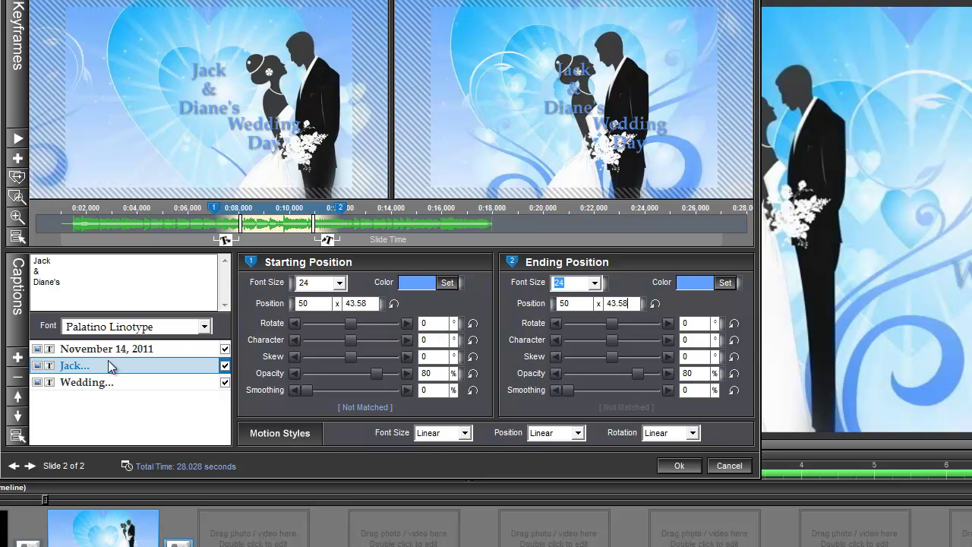
- Set the Wedding Day caption's first motion keyframe to 1 second and its end keyframe to 18 seconds
left_click(97, 384)
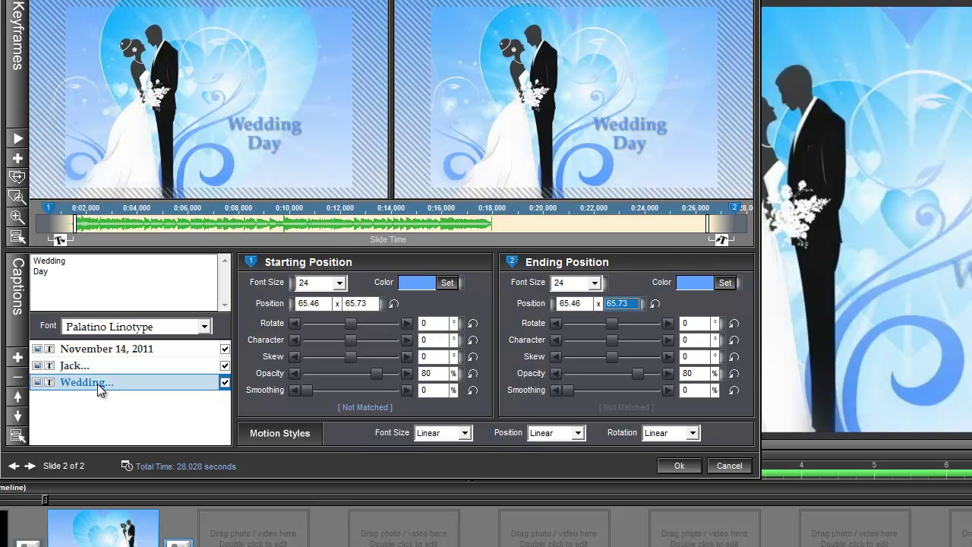
right_click(48, 206)
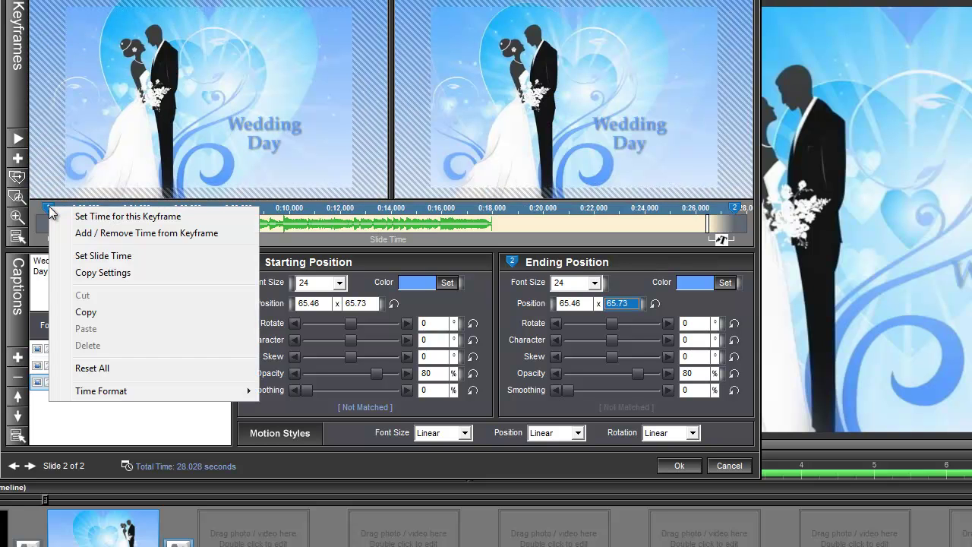
left_click(96, 218)
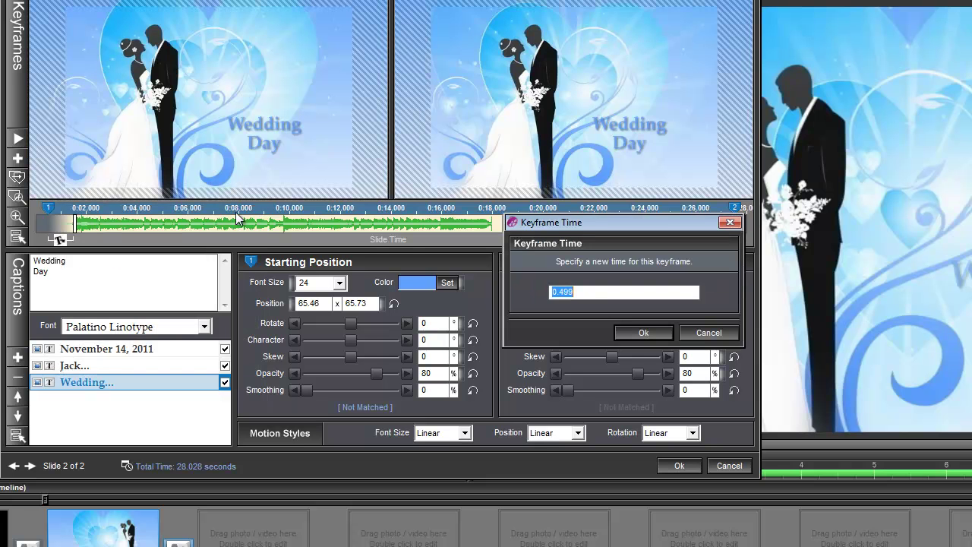
type("13")
left_click(643, 333)
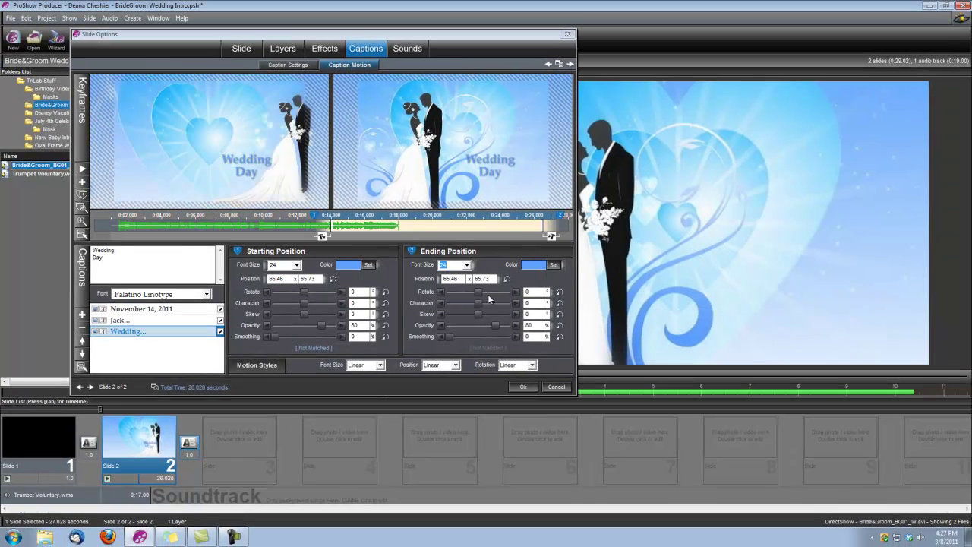
right_click(562, 218)
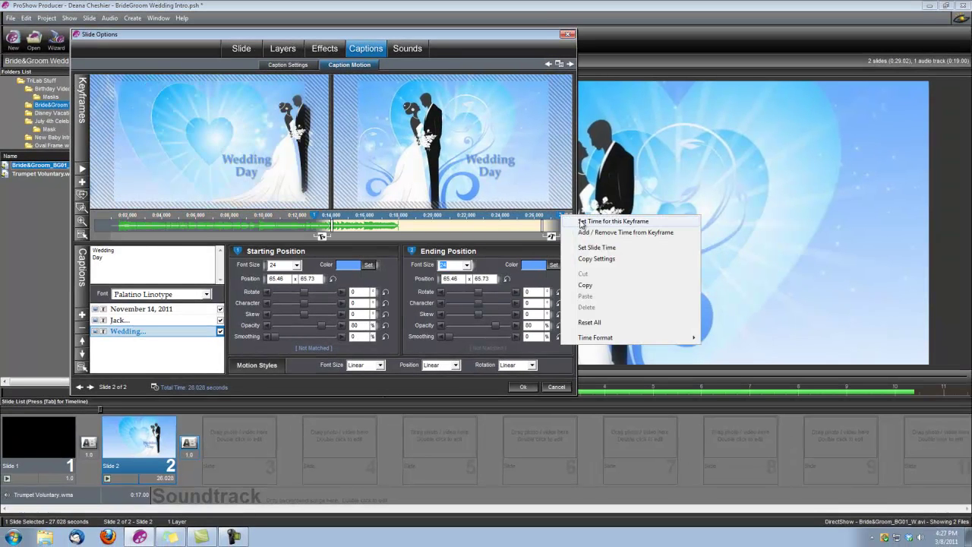
left_click(583, 221)
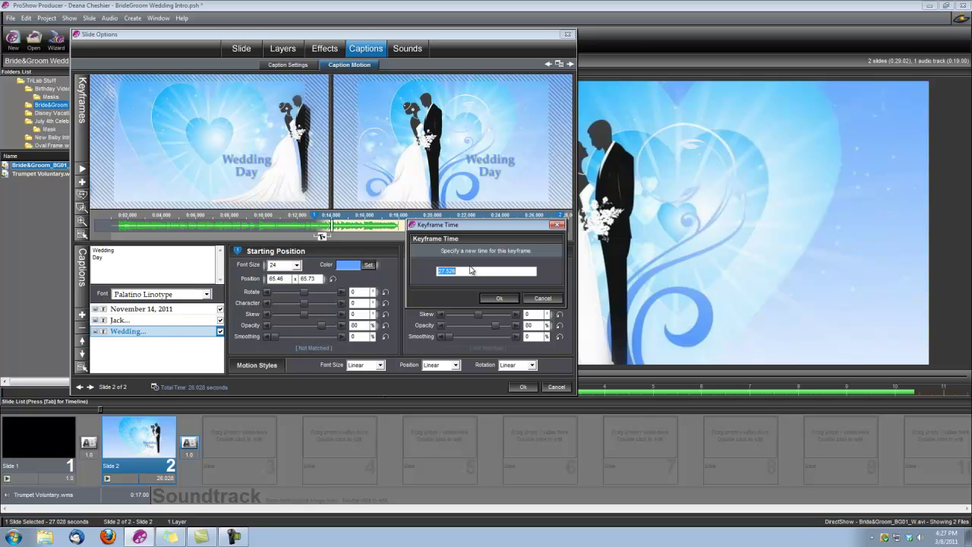
type("18")
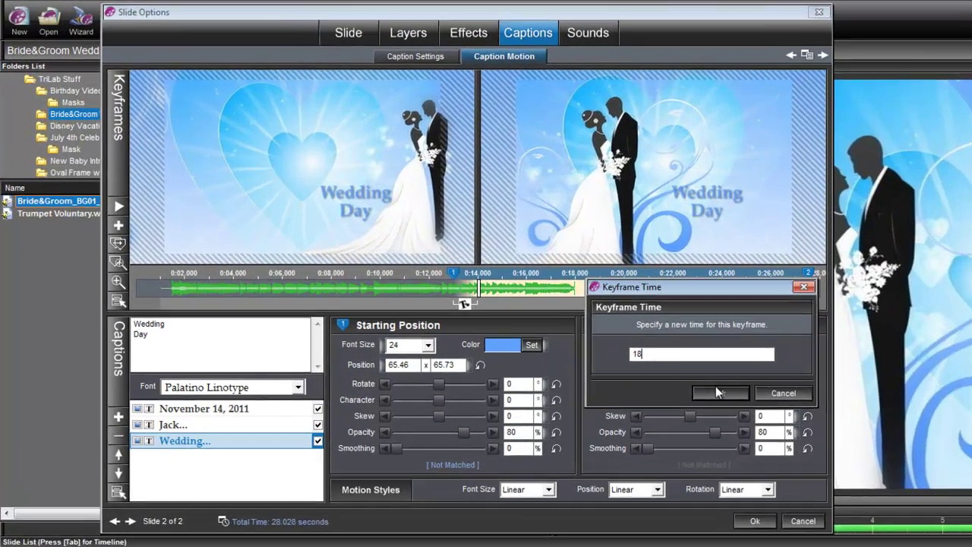
left_click(717, 391)
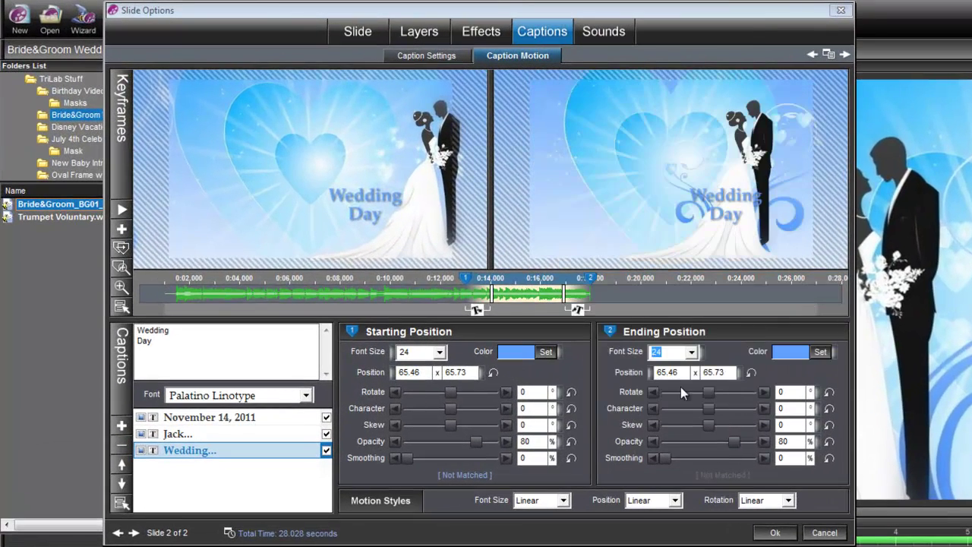
- Drag the Wedding Day caption into the heart and set its ending position to 49.79 x 46.56
left_click_drag(364, 195, 317, 160)
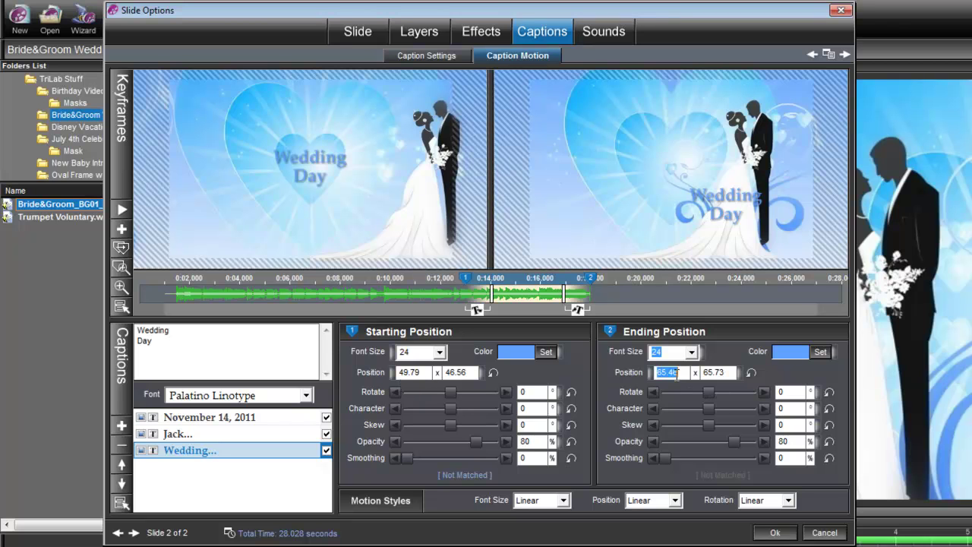
type("49.79")
key("Return")
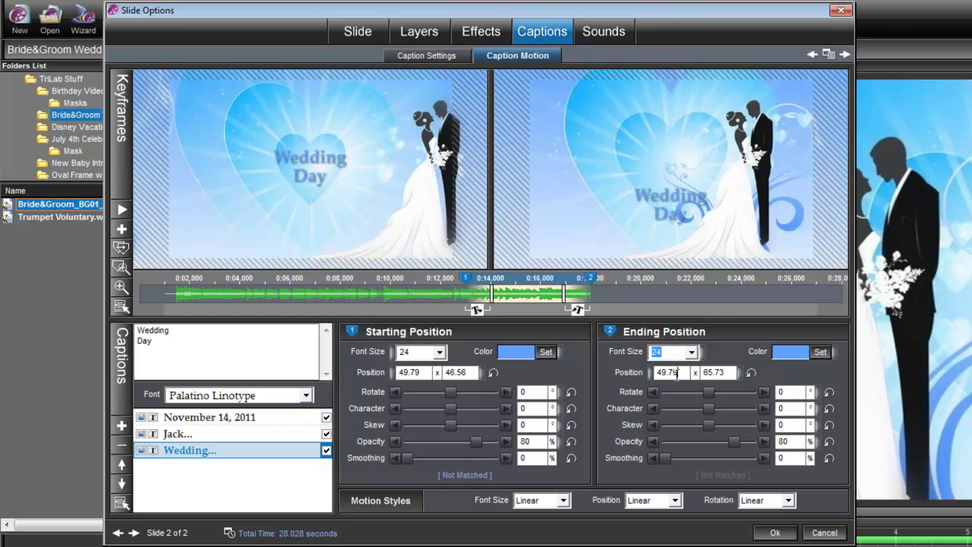
left_click(726, 372)
type("46.56")
key("Return")
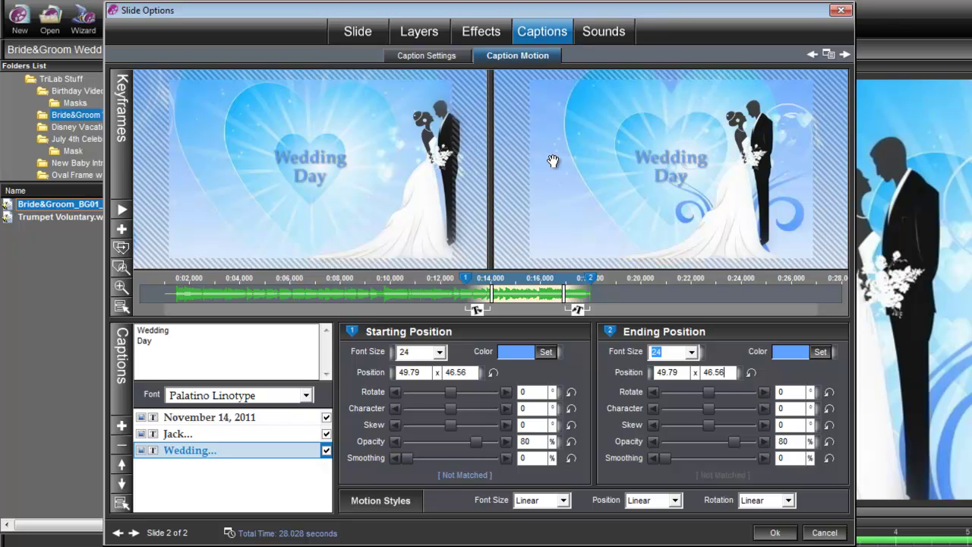
- In Motion Effects, set the bride-and-groom video's end keyframe to 19 seconds
left_click(482, 33)
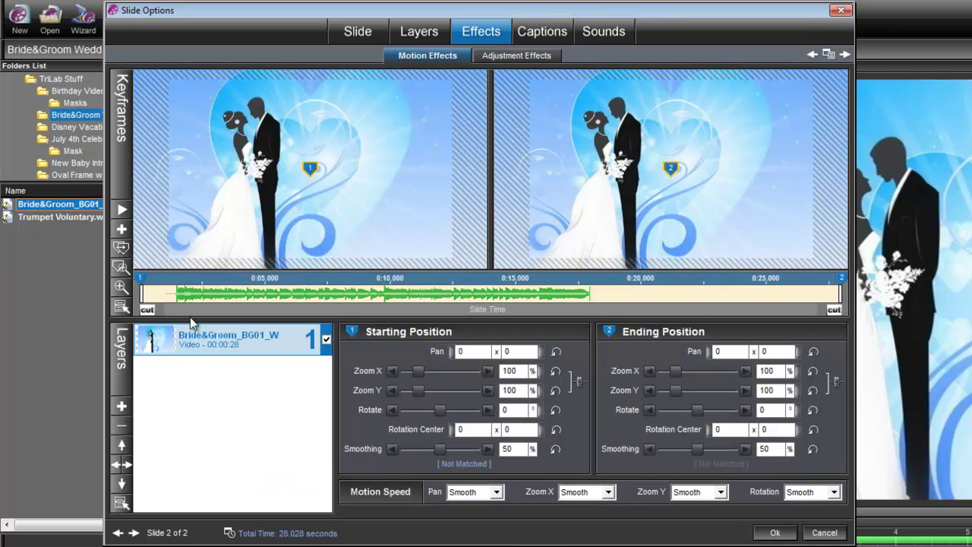
right_click(841, 279)
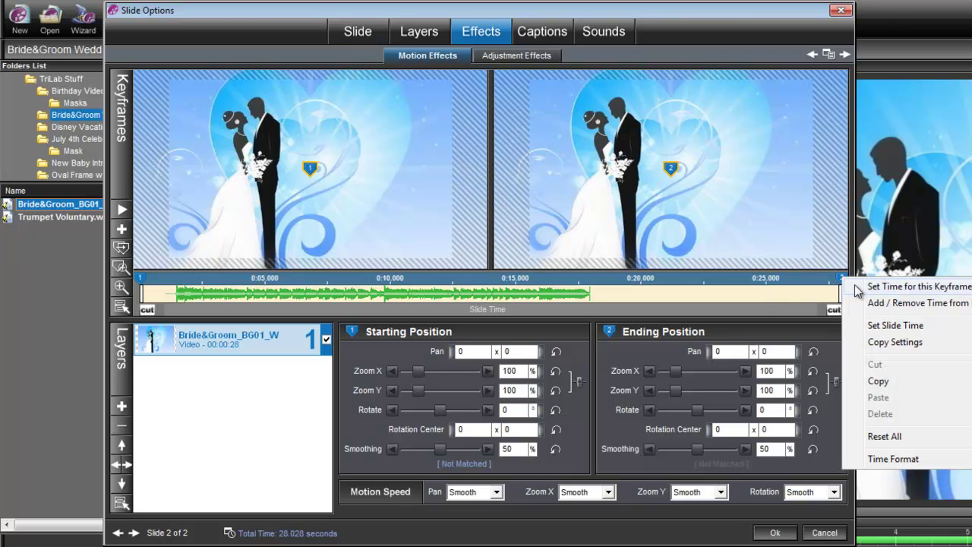
left_click(873, 289)
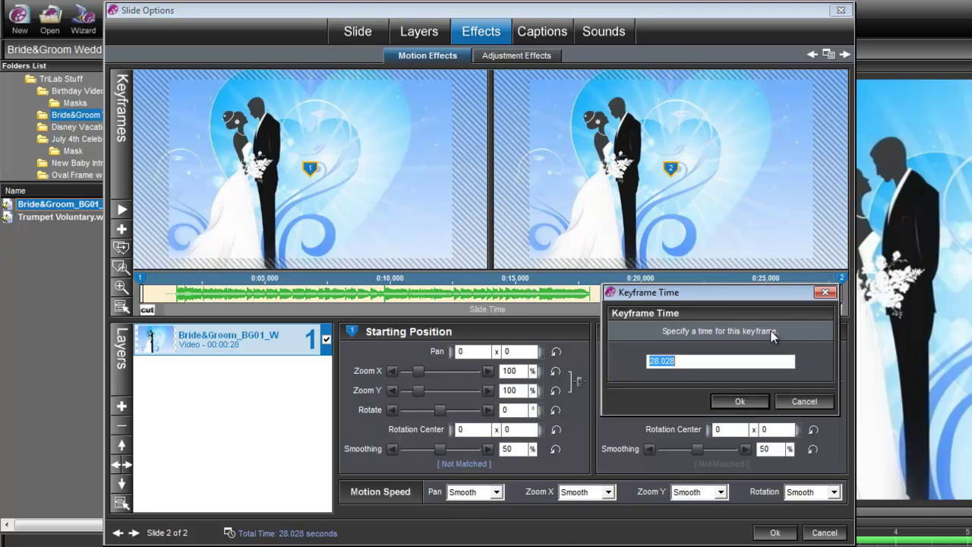
type("19")
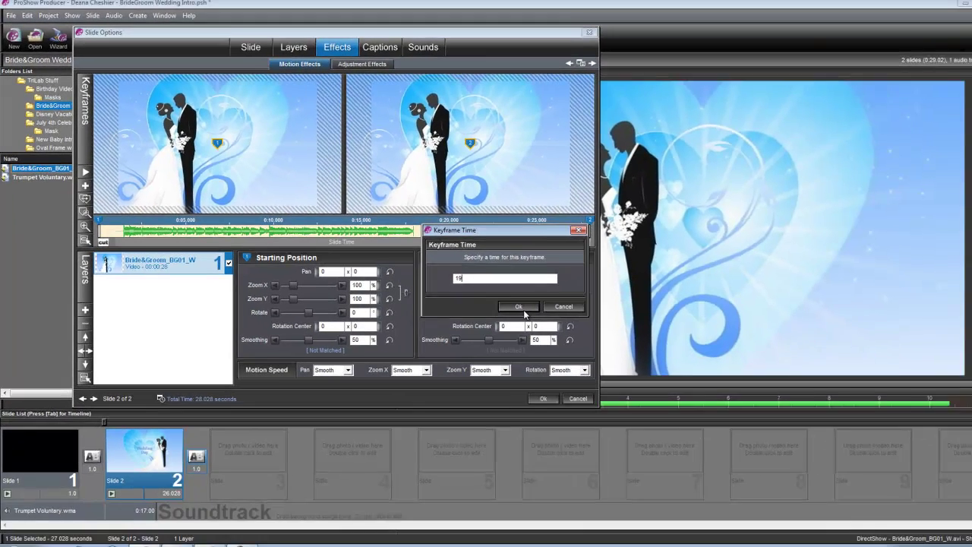
left_click(519, 306)
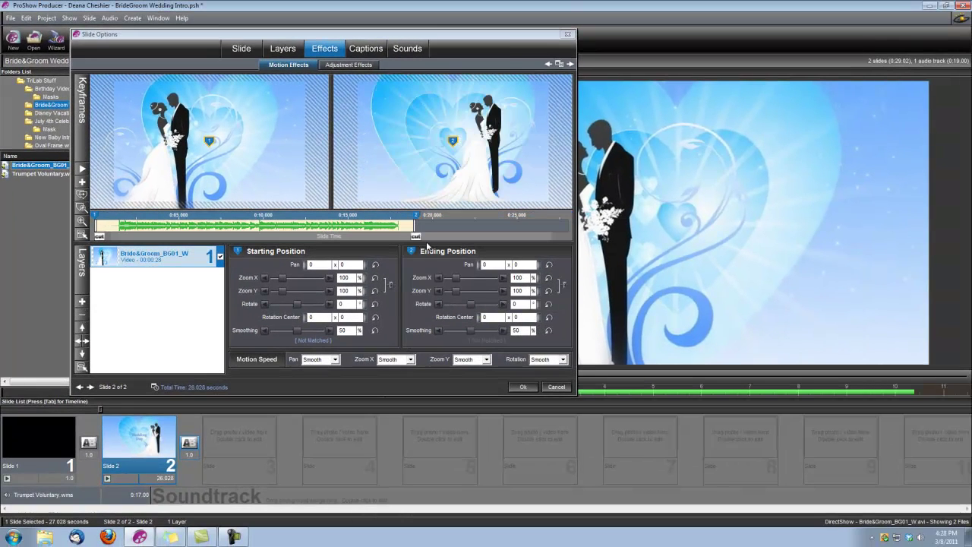
- Leave the layer transition unchanged and accept the slide options to return to the main window
left_click(416, 237)
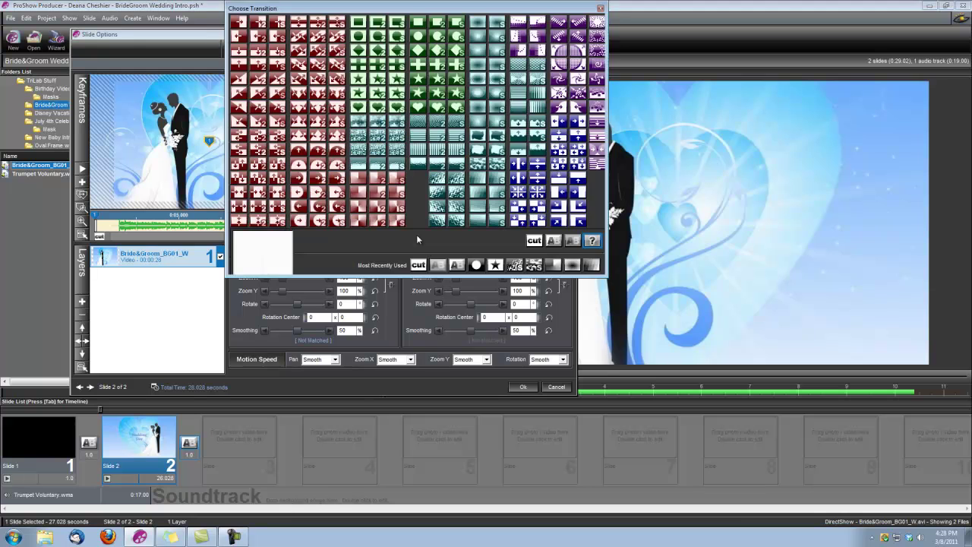
left_click(439, 265)
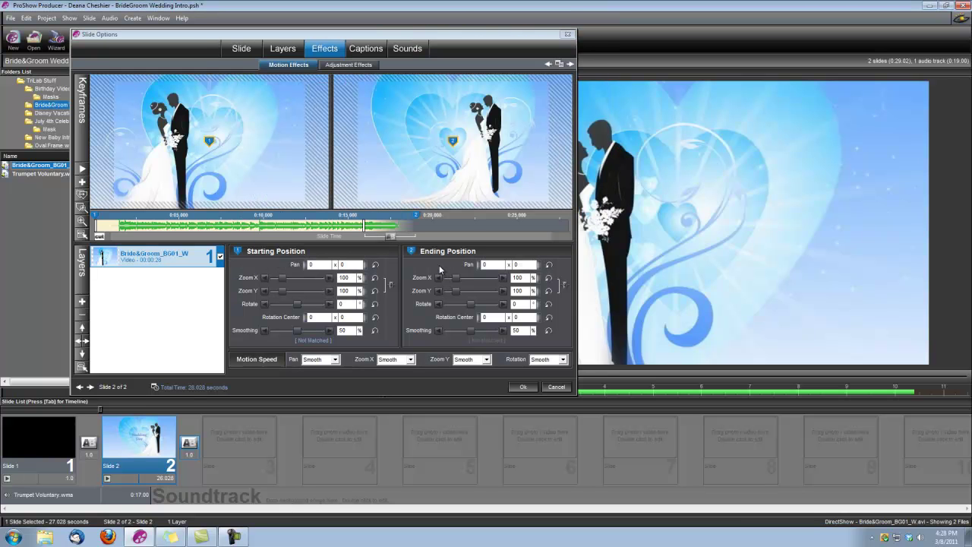
left_click(522, 386)
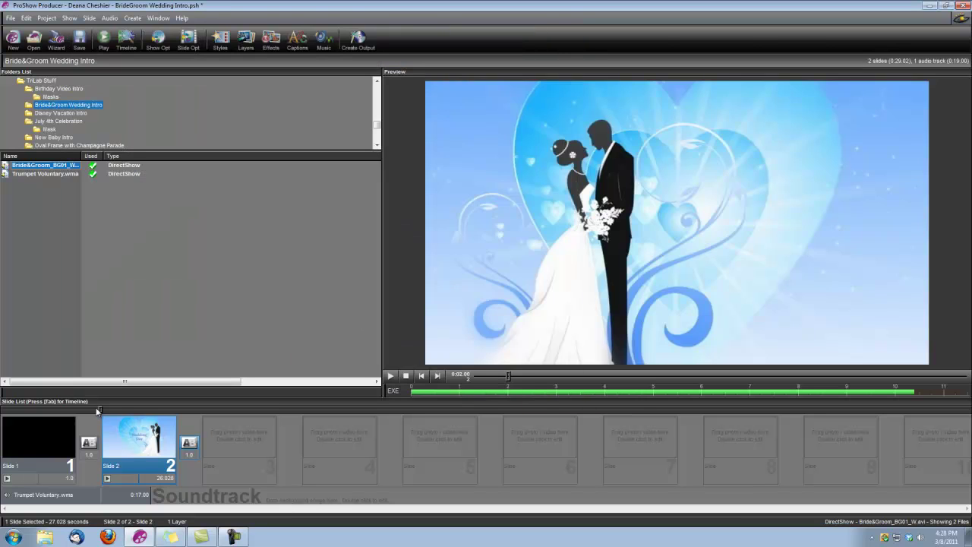